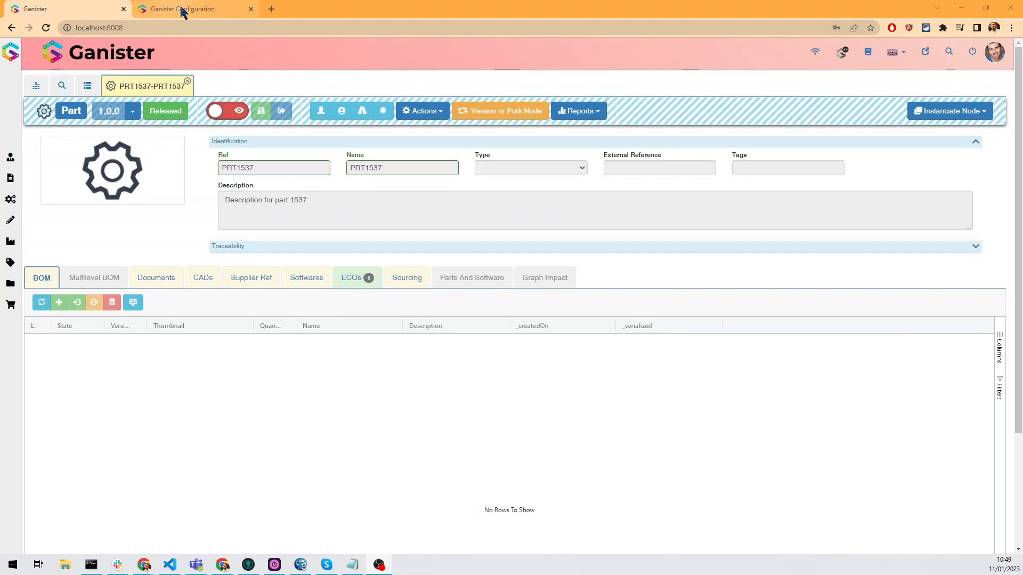
# Step: Open the Groups & Users configuration and inspect the Administrator group and its parent testgroup3, including their group tags
pyautogui.moveTo(182, 10)
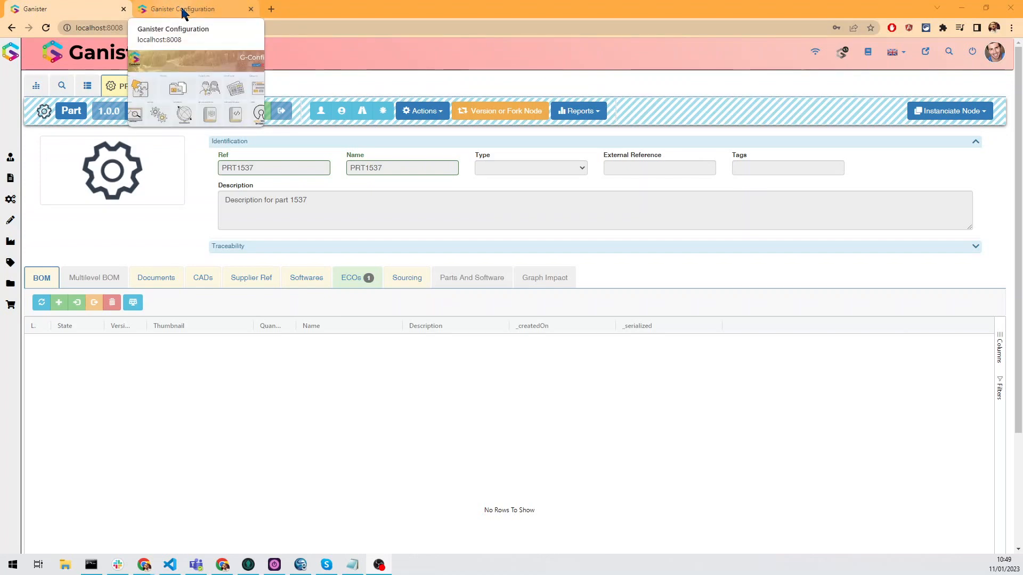
pyautogui.click(182, 11)
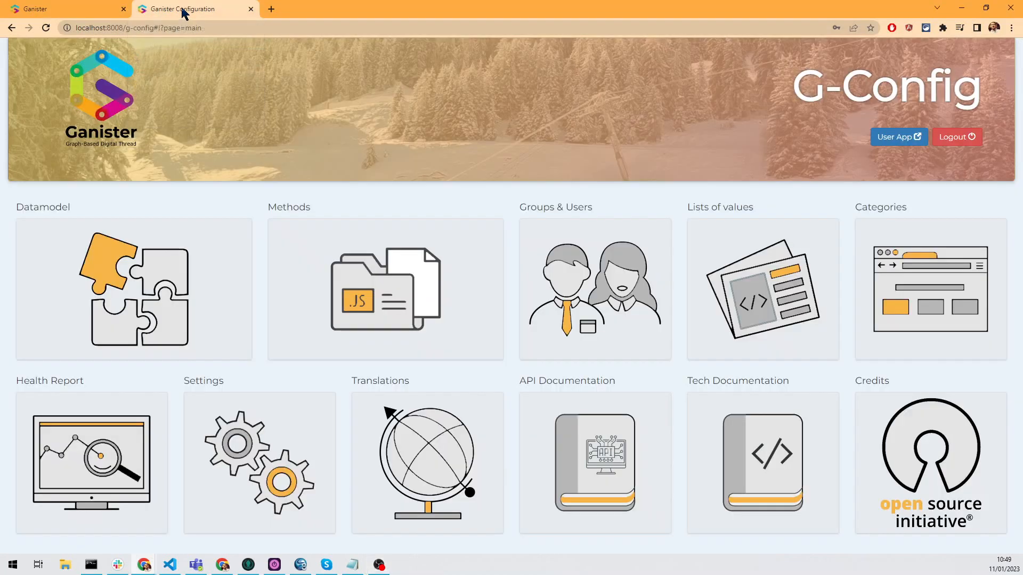
pyautogui.click(592, 274)
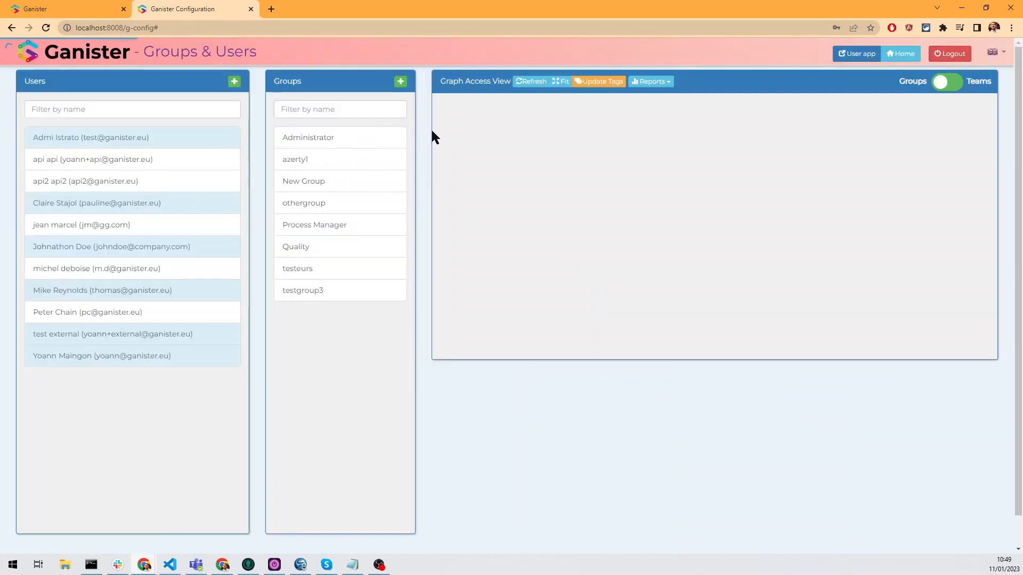
pyautogui.click(640, 166)
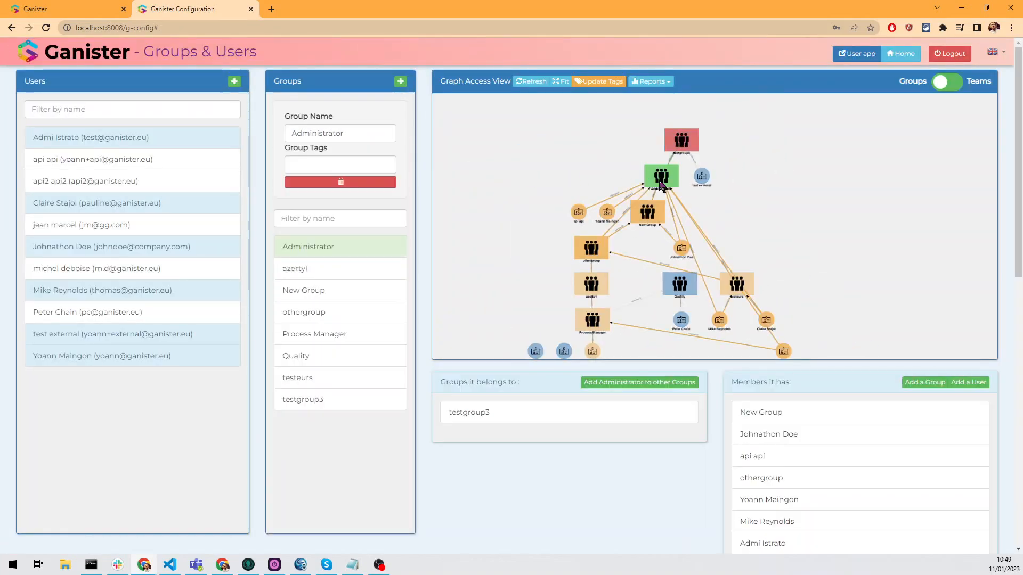
pyautogui.click(682, 140)
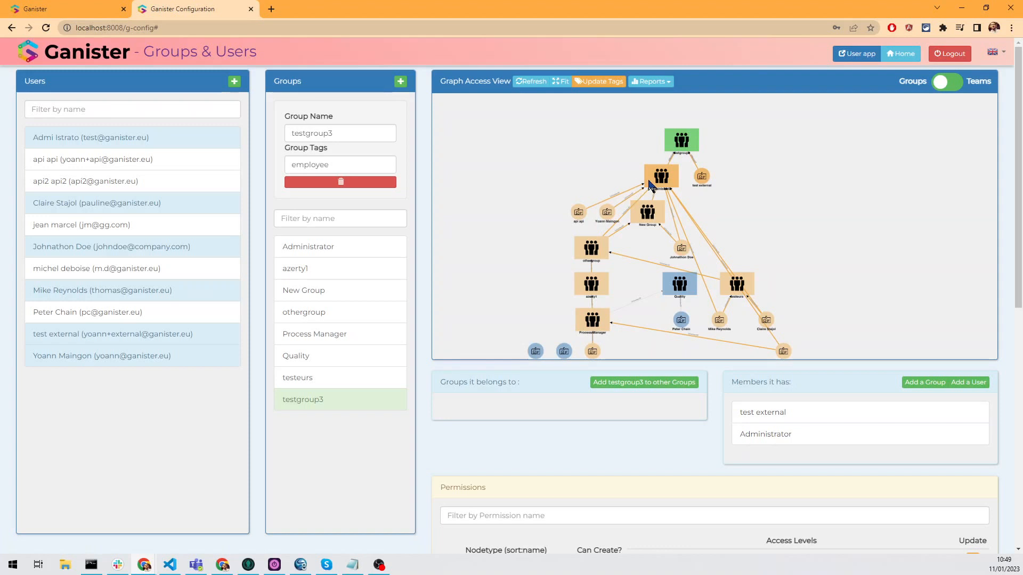
# Step: Check the inherited tags of the two users directly under the Administrator group in the access graph
pyautogui.click(608, 214)
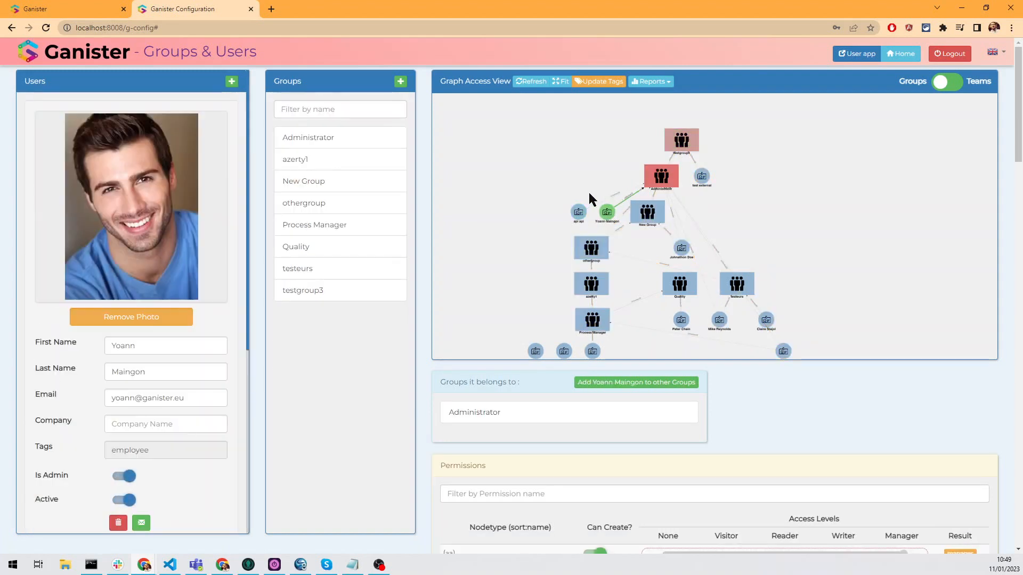
pyautogui.click(579, 212)
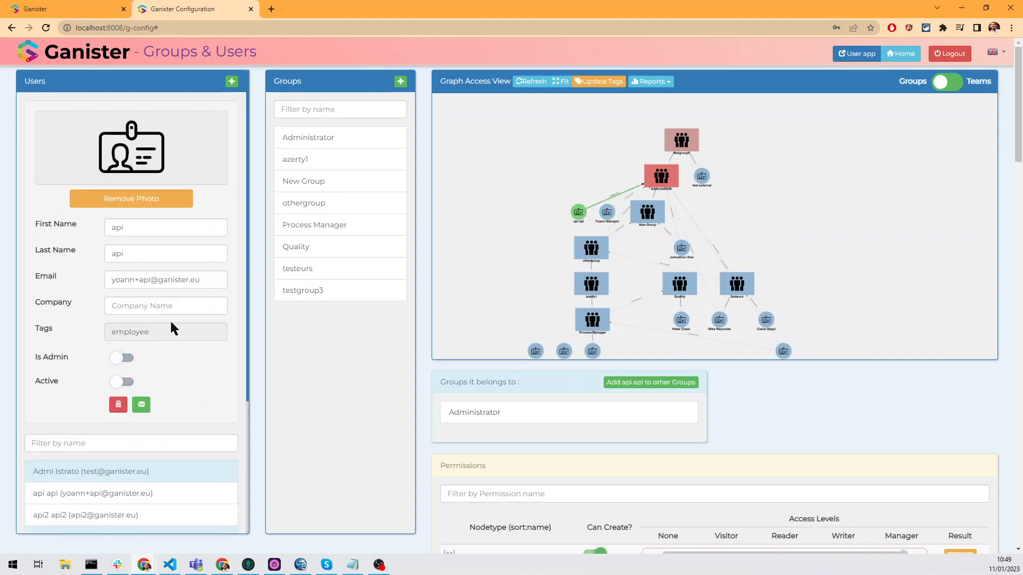
pyautogui.click(608, 213)
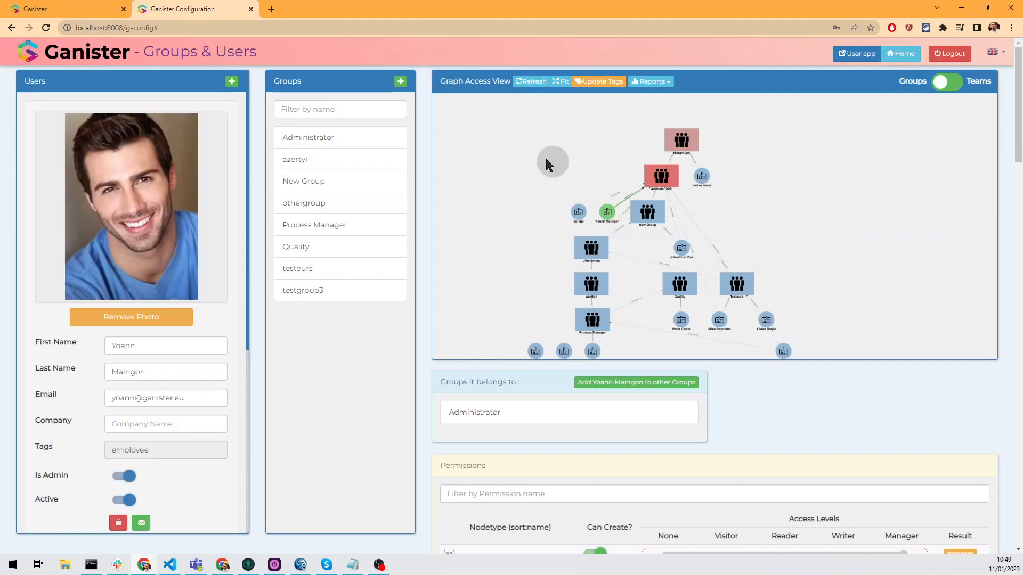
pyautogui.moveTo(546, 160); pyautogui.dragTo(533, 156)
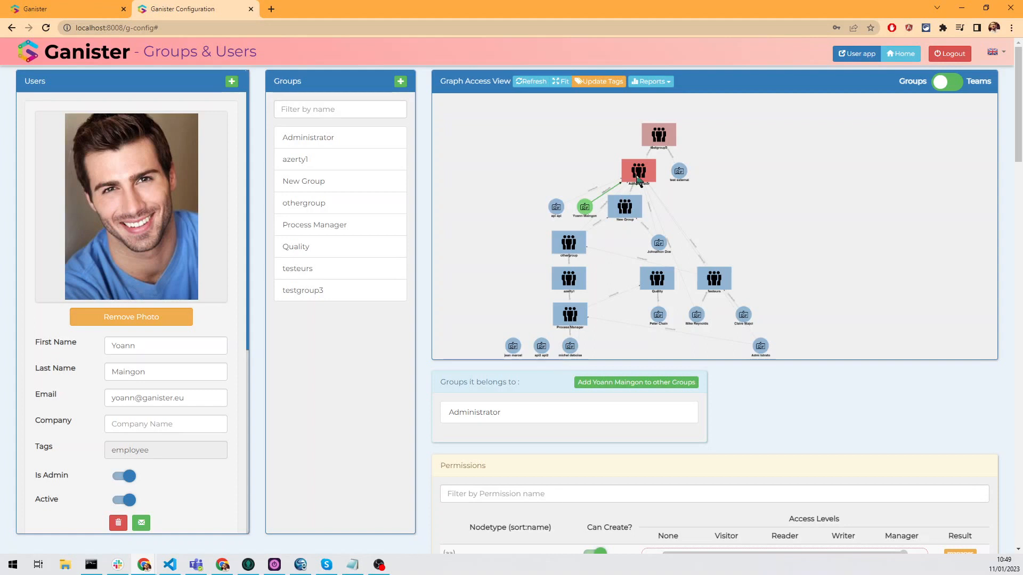
# Step: Inspect New Group's tag, and check the tags its direct user member inherits in the access graph
pyautogui.click(626, 208)
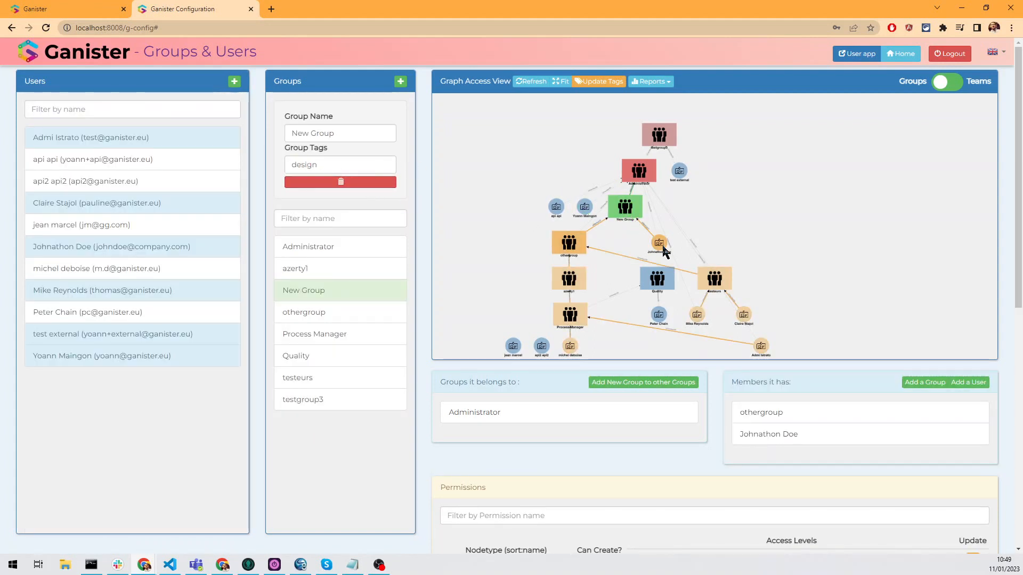
pyautogui.scroll(4, 661, 251)
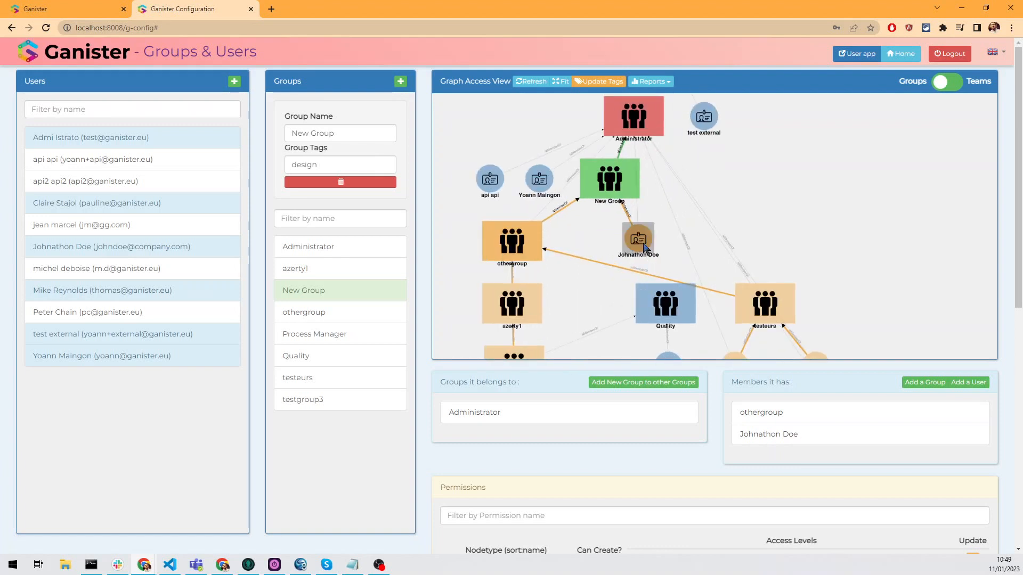
pyautogui.click(643, 244)
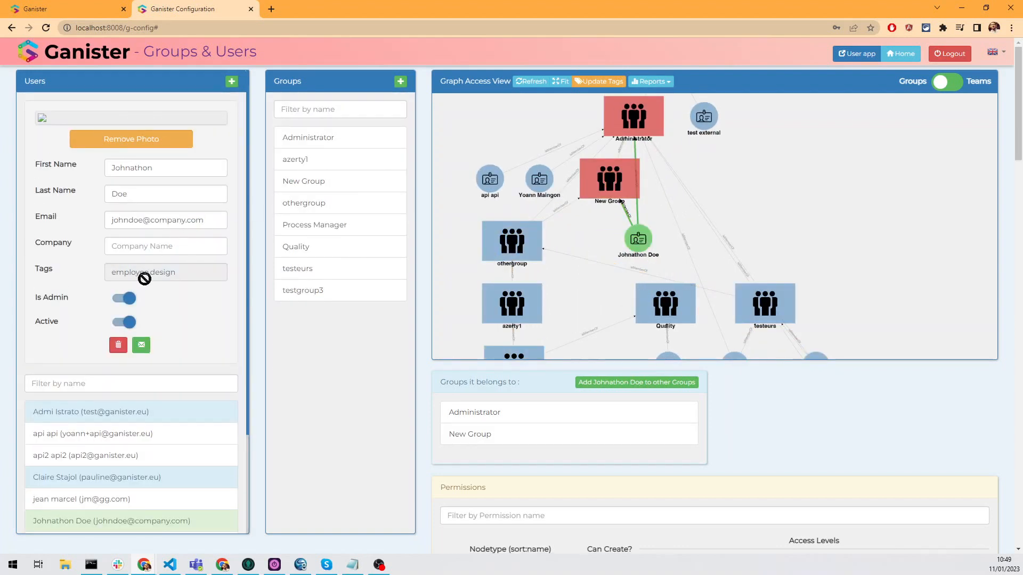
pyautogui.moveTo(614, 223); pyautogui.dragTo(575, 279)
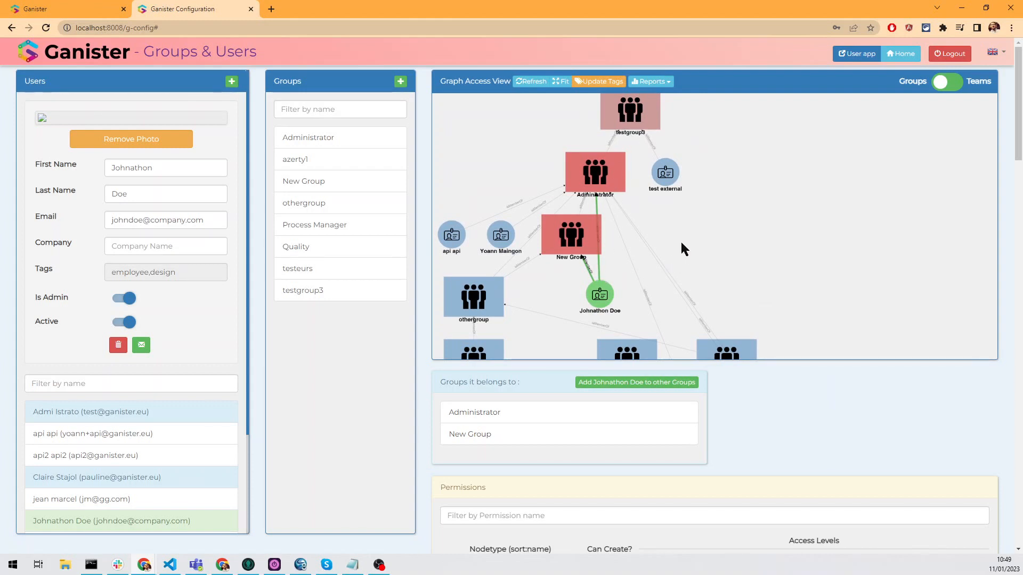
pyautogui.scroll(-2, 666, 228)
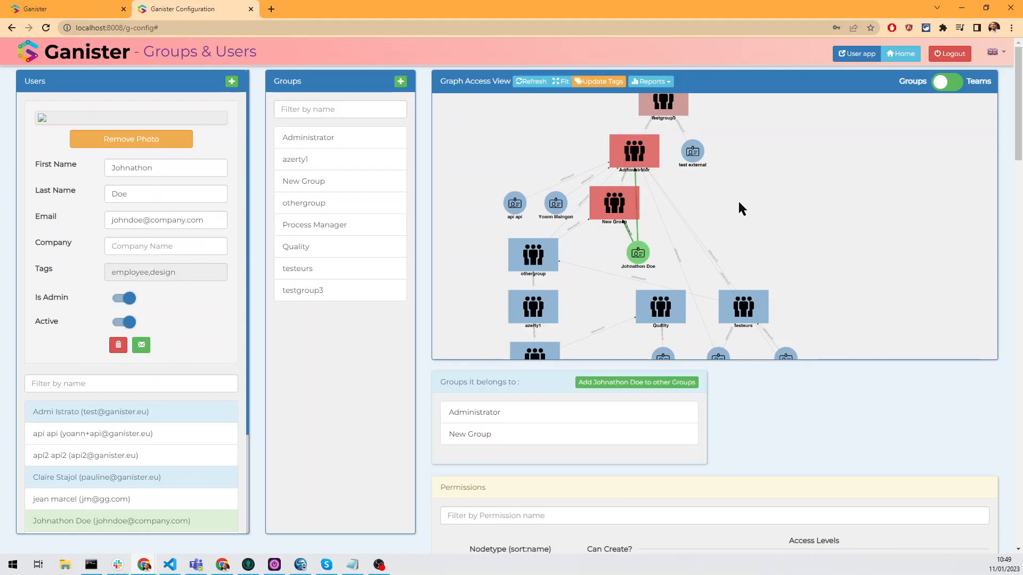
pyautogui.scroll(-1, 741, 206)
pyautogui.scroll(-1, 743, 204)
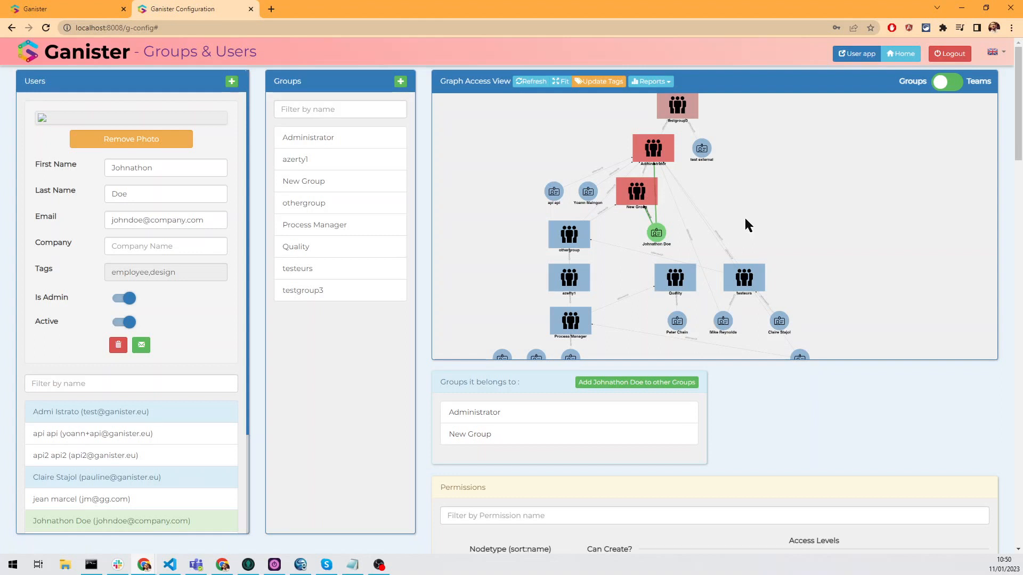
# Step: Switch to the Ganister user app and look through the navigation categories, including the contents of Design Changes
pyautogui.click(36, 9)
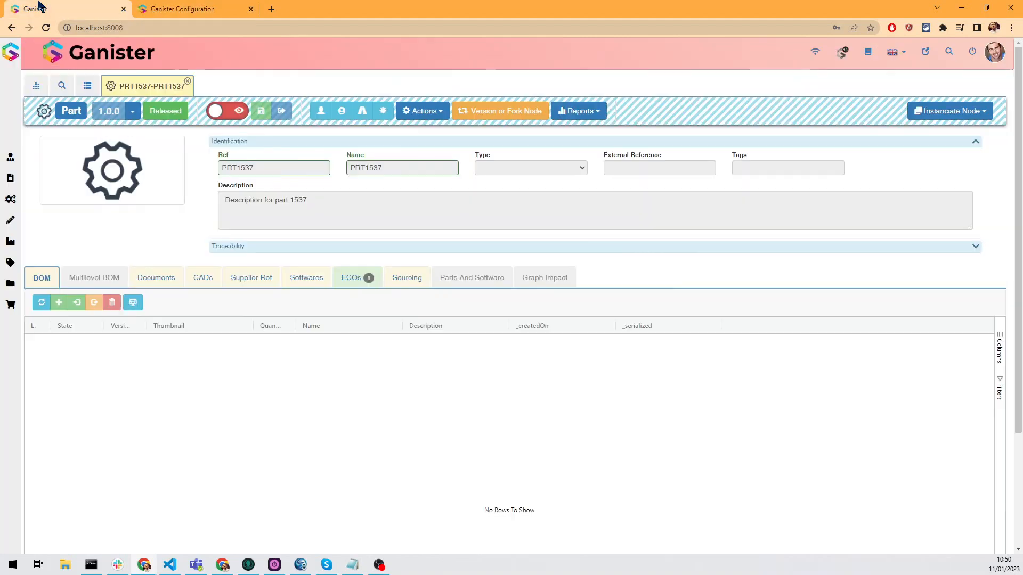
pyautogui.moveTo(26, 167)
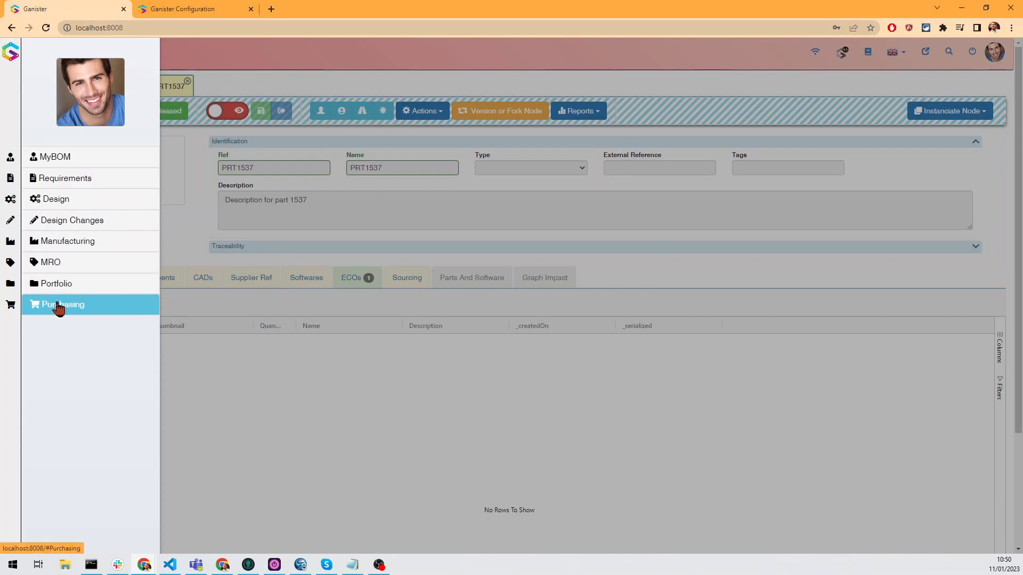
pyautogui.click(68, 224)
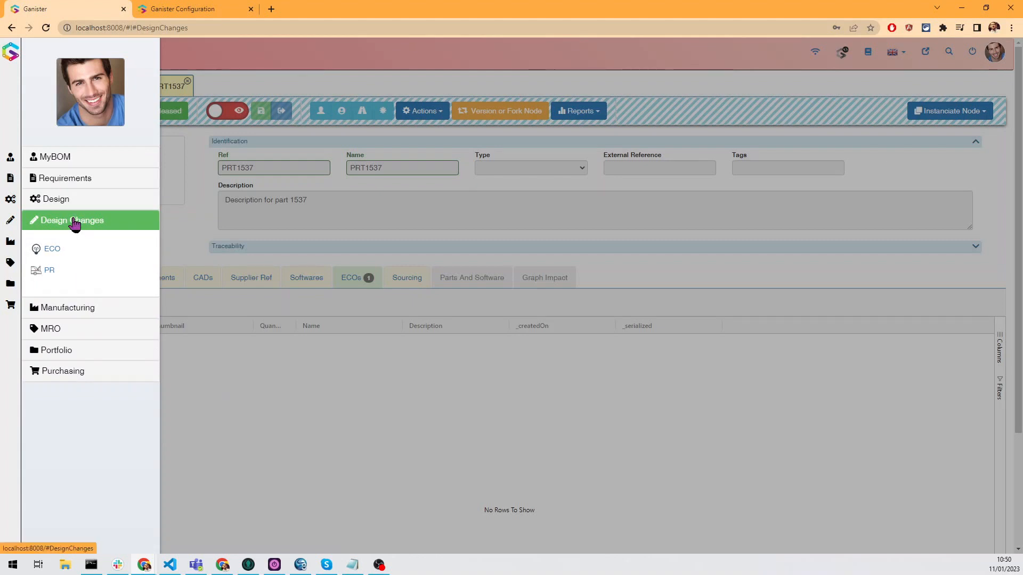
pyautogui.click(65, 224)
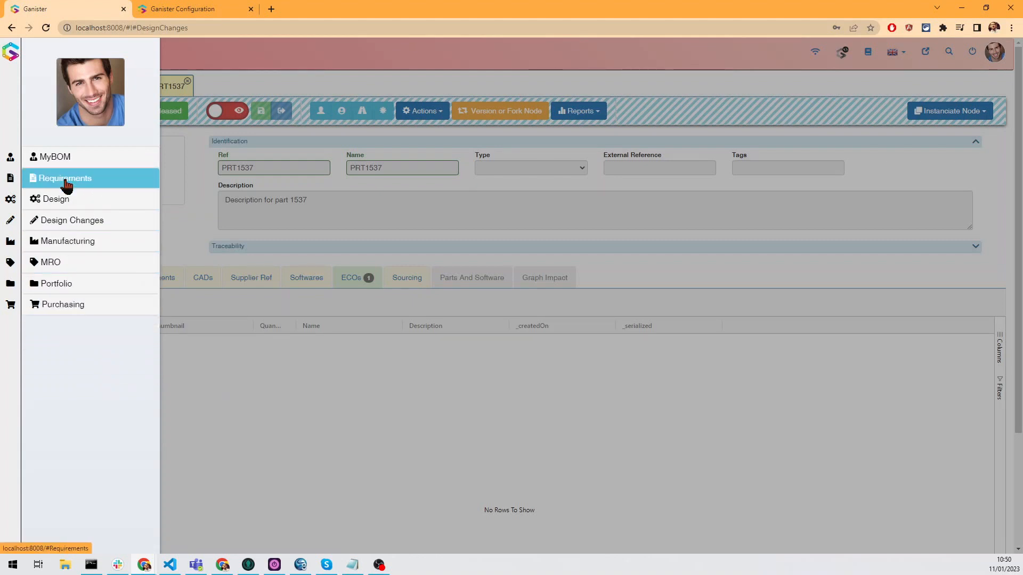
pyautogui.click(270, 366)
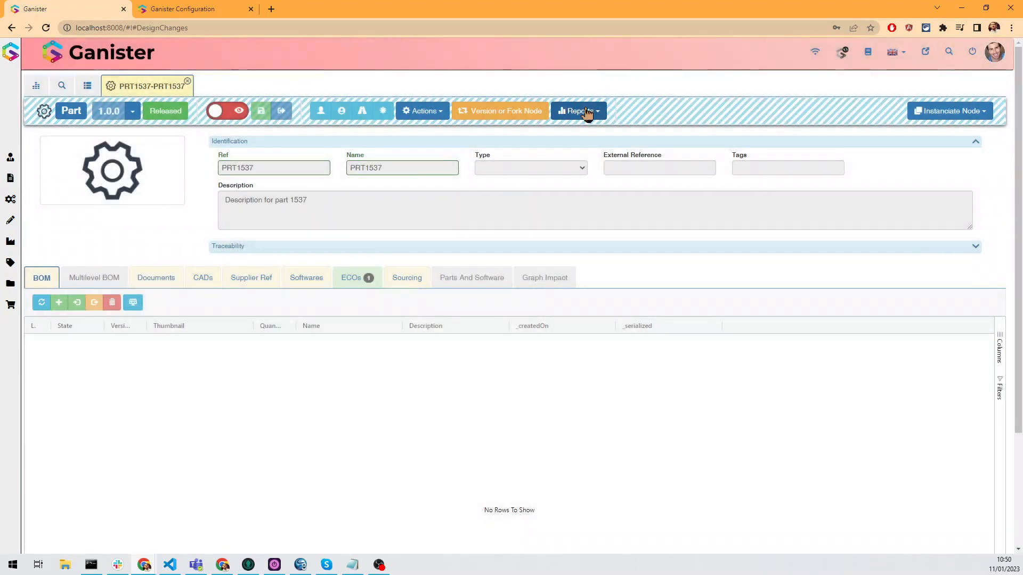
# Step: Look at the reports offered for part PRT1537 without running one
pyautogui.click(580, 111)
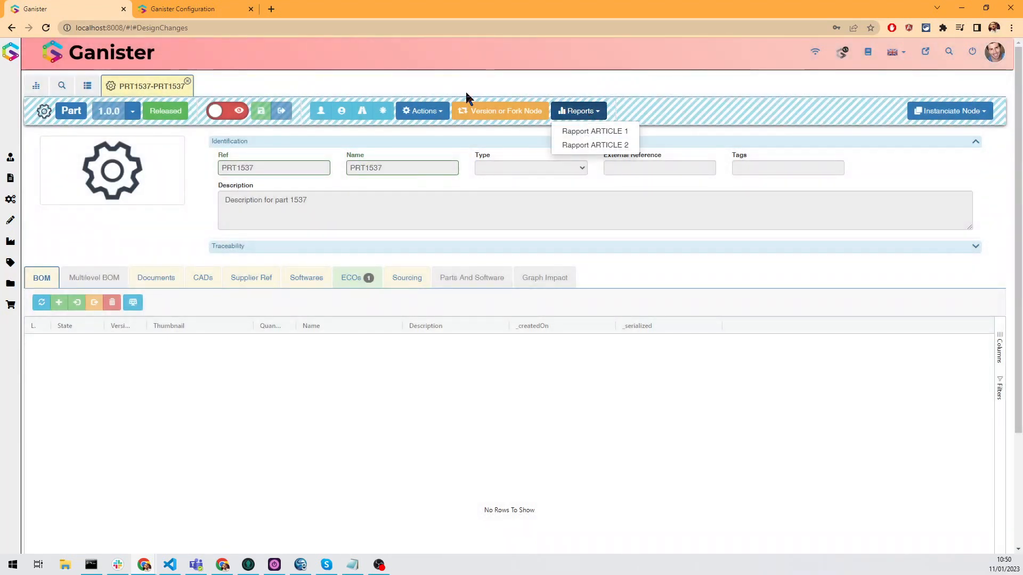
pyautogui.click(513, 80)
pyautogui.click(576, 113)
pyautogui.click(538, 86)
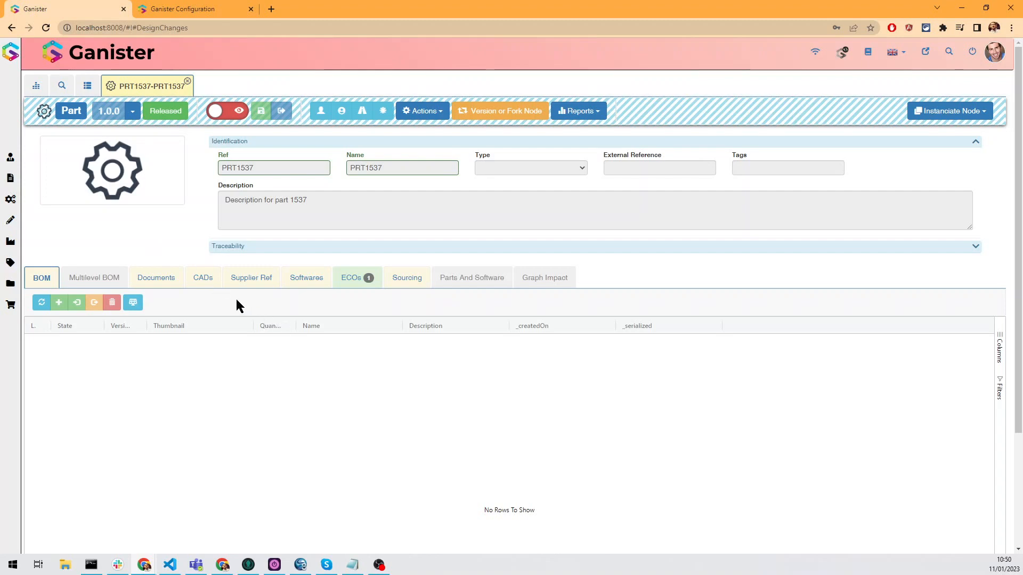
# Step: View part PRT1537's related documents and its impact graph
pyautogui.moveTo(10, 199)
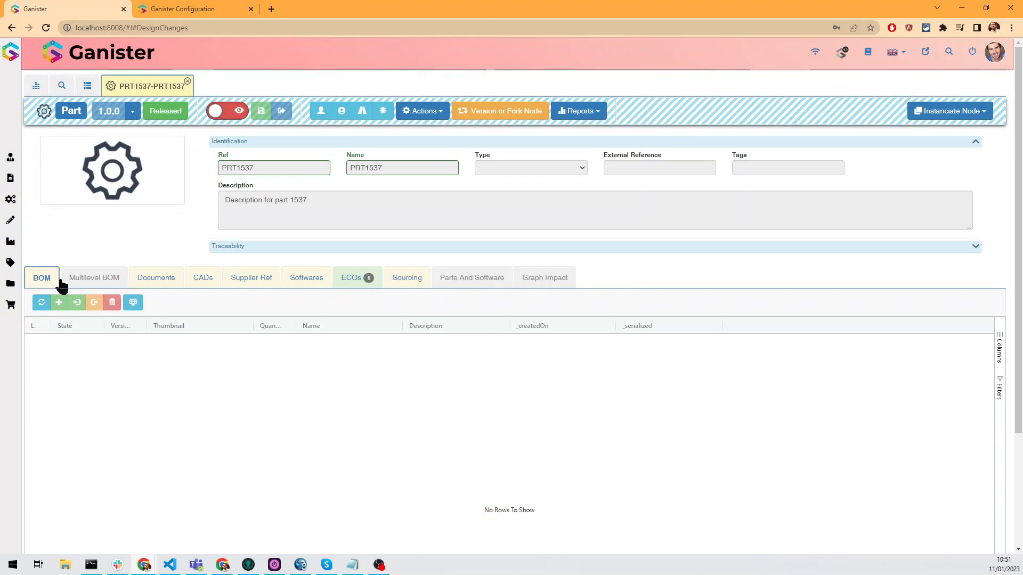
pyautogui.click(148, 276)
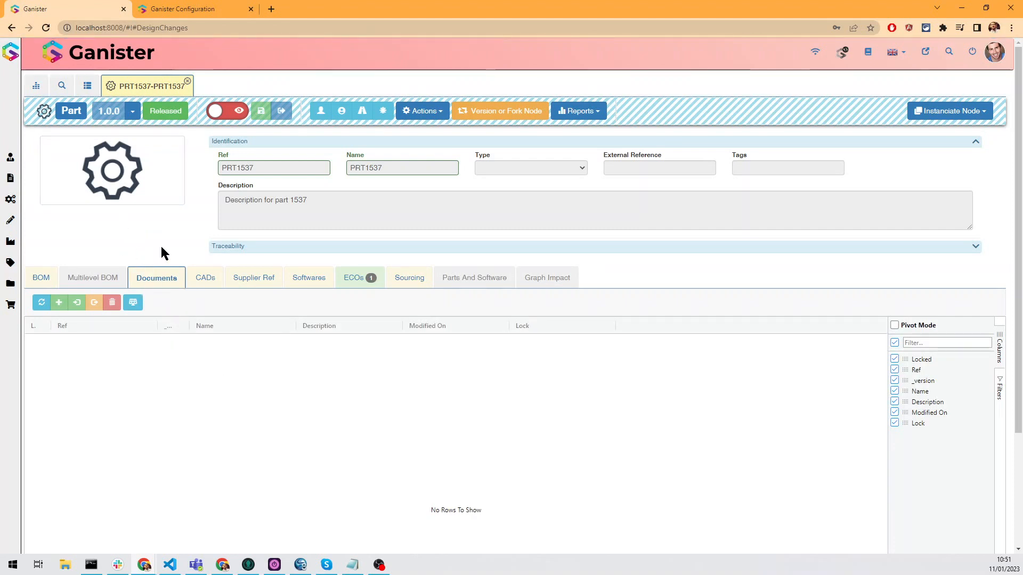
pyautogui.click(545, 280)
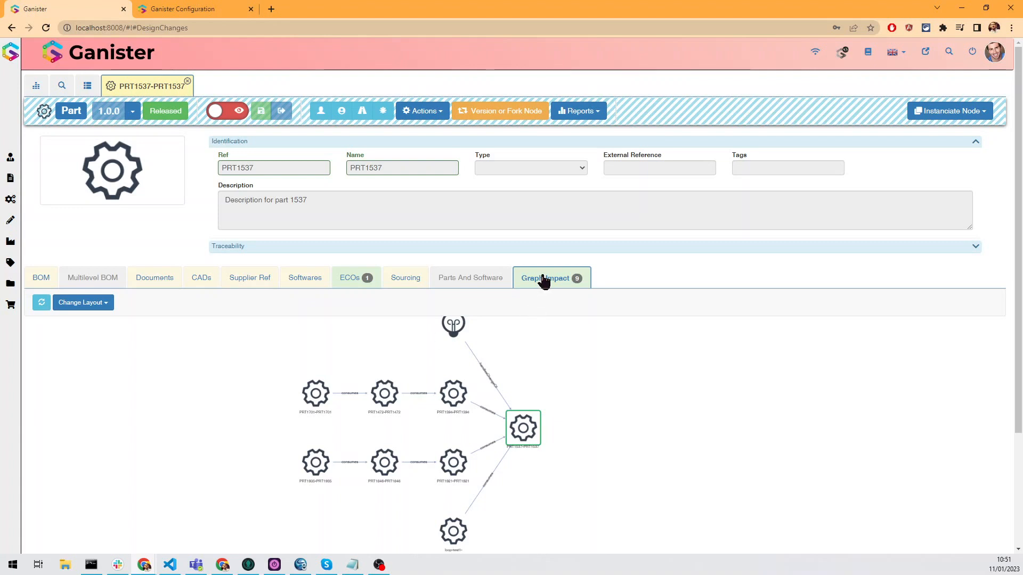
pyautogui.moveTo(549, 358); pyautogui.dragTo(546, 379)
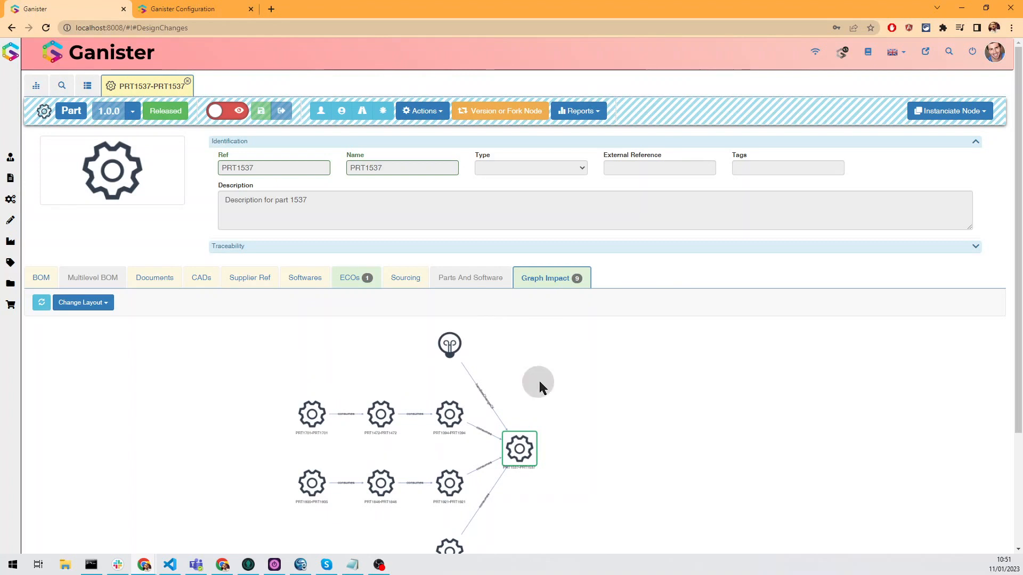
pyautogui.moveTo(539, 380); pyautogui.dragTo(550, 373)
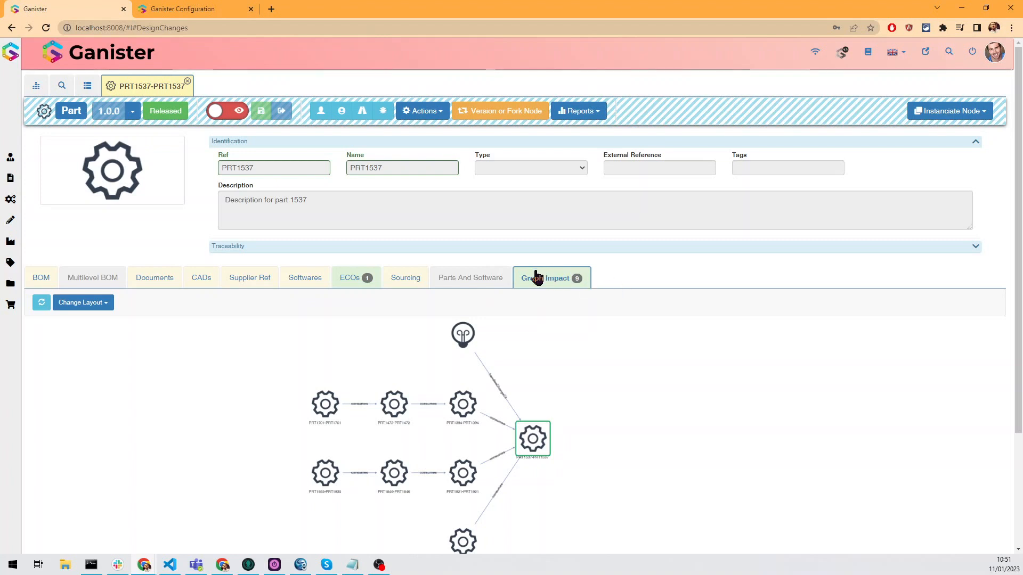
# Step: Switch to Ganister Configuration and show the tab definitions of the part nodetype in the Datamodel
pyautogui.click(172, 10)
pyautogui.click(901, 53)
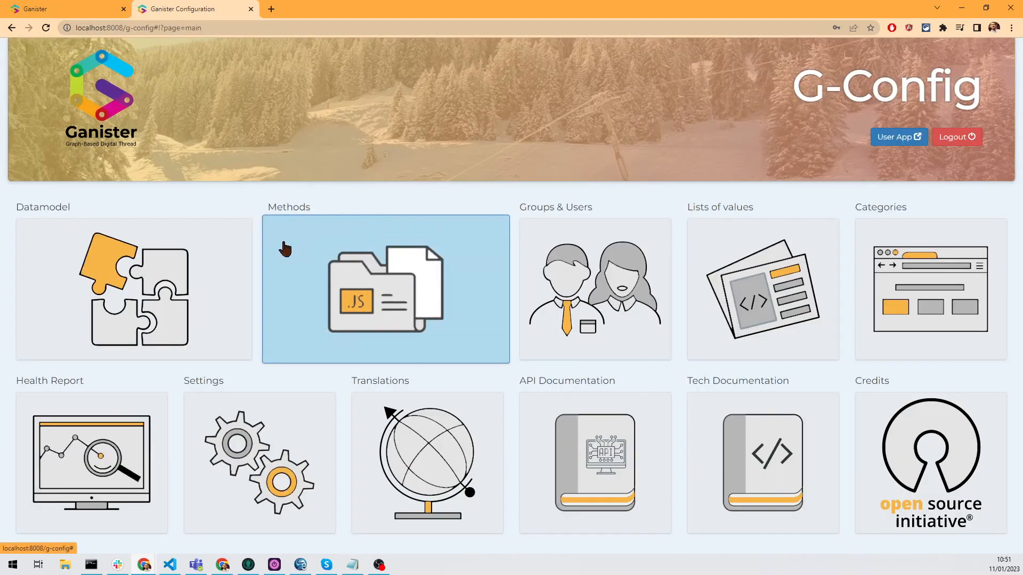
pyautogui.click(177, 251)
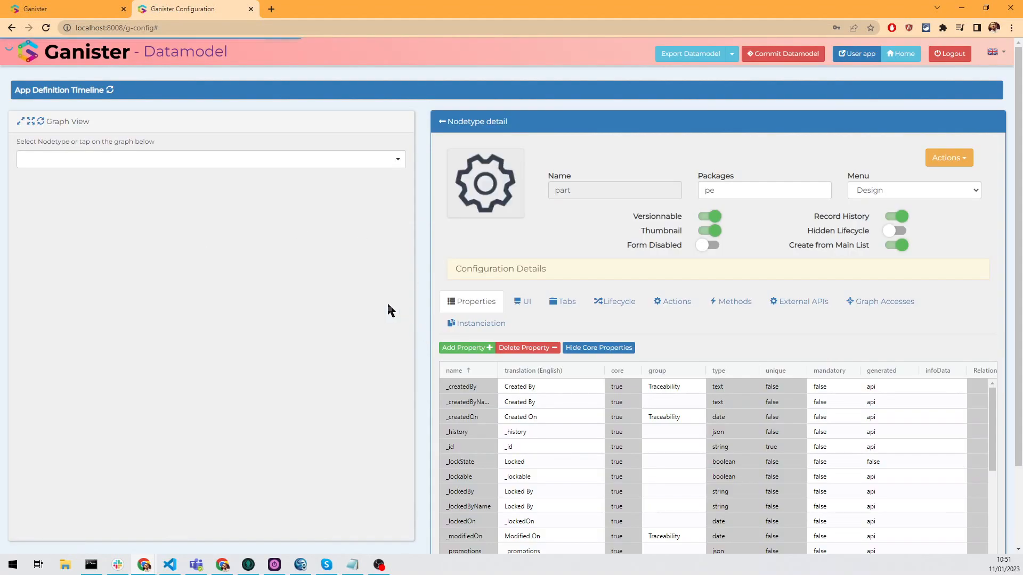
pyautogui.click(563, 301)
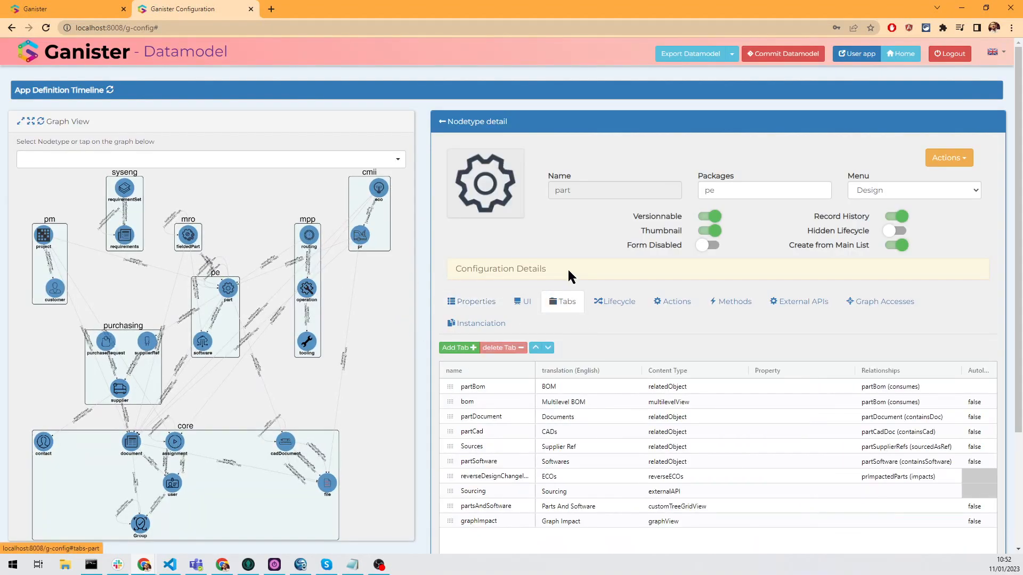
pyautogui.scroll(-3, 567, 272)
# Step: Examine the part nodetype's Graph Impact and CADs tab details, including the conditional display setting, and compare with part PRT1537 in the user app
pyautogui.click(577, 368)
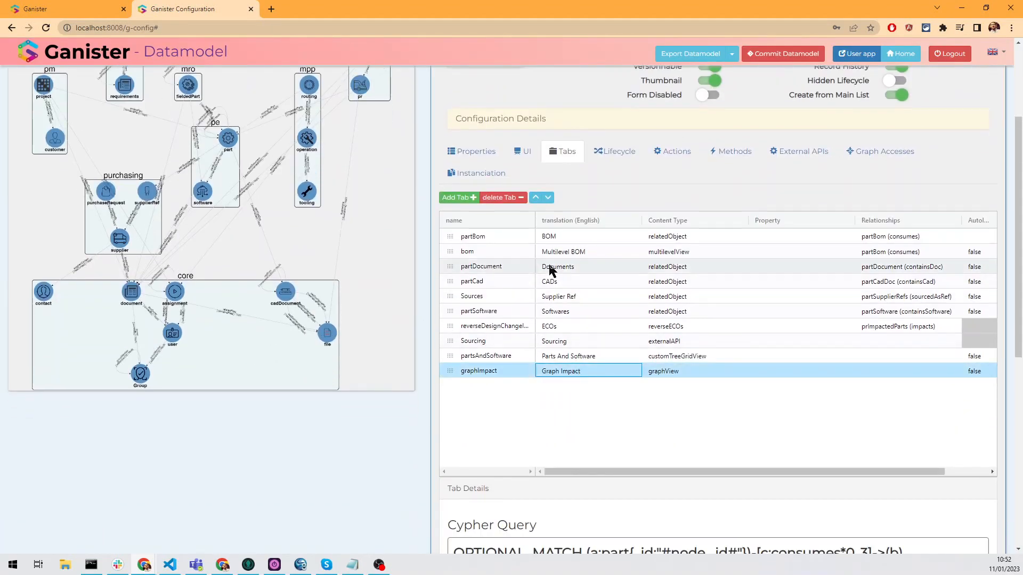
pyautogui.click(556, 280)
pyautogui.scroll(-2, 600, 176)
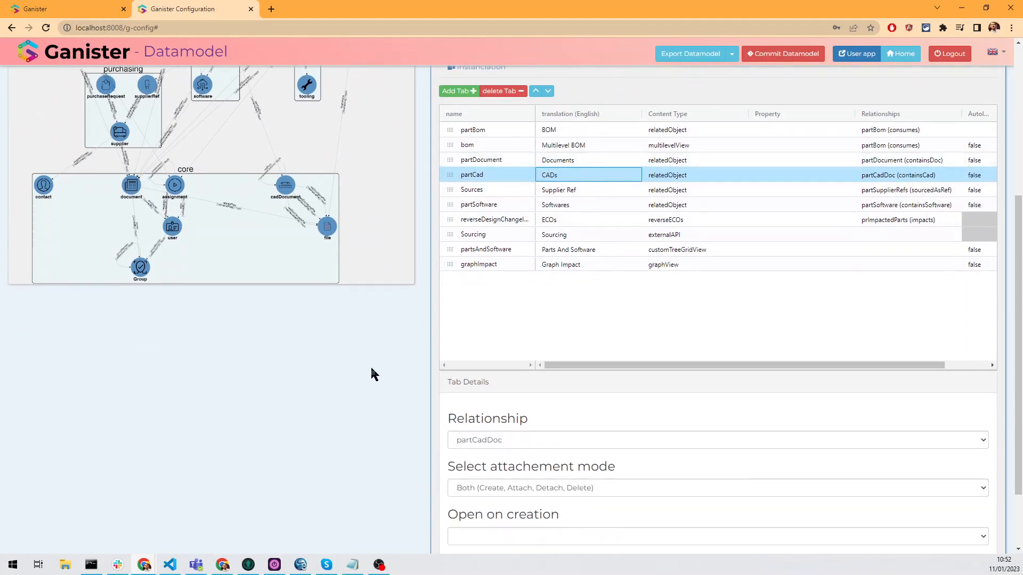
pyautogui.scroll(-2, 377, 384)
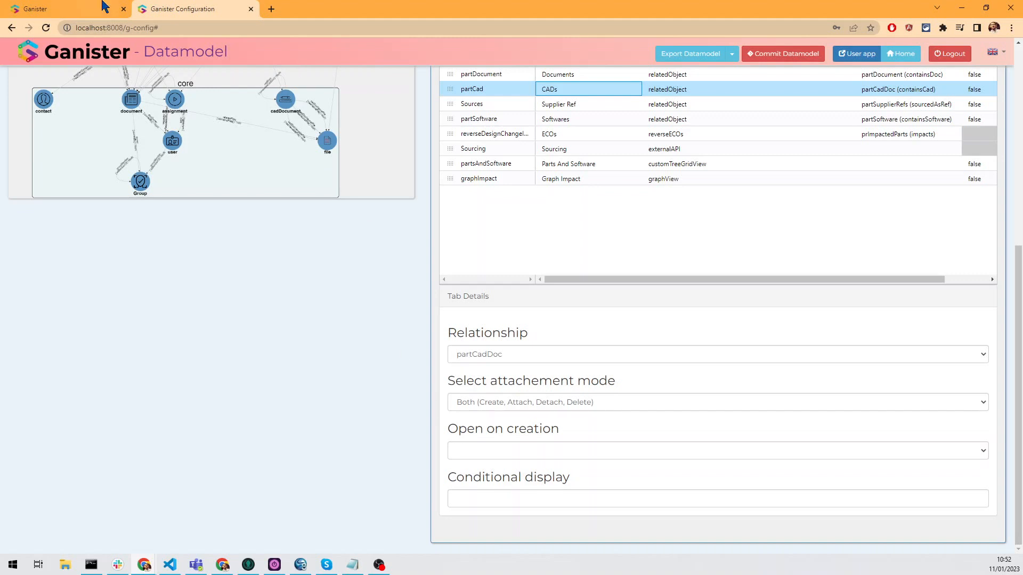
pyautogui.click(46, 9)
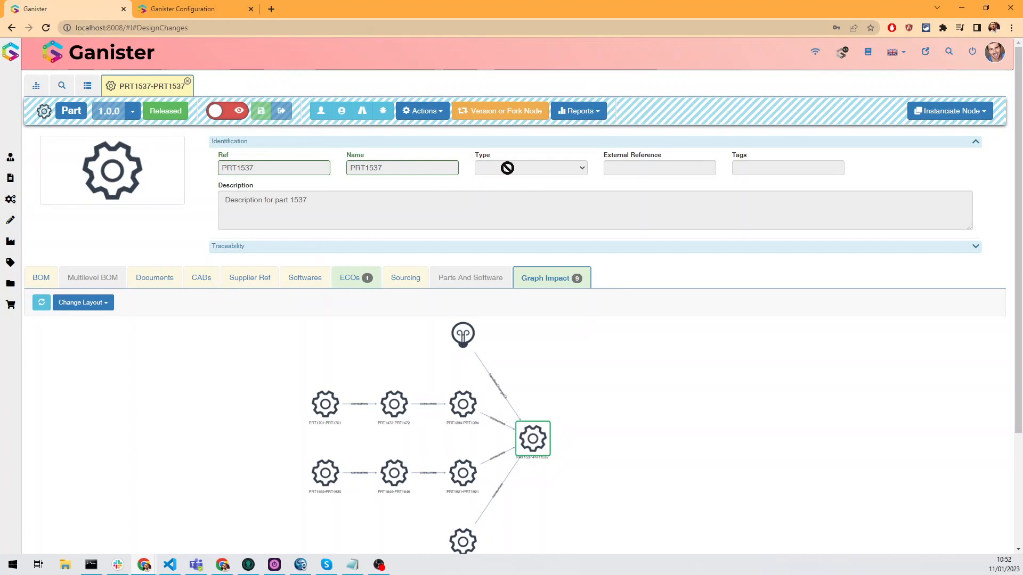
pyautogui.click(184, 9)
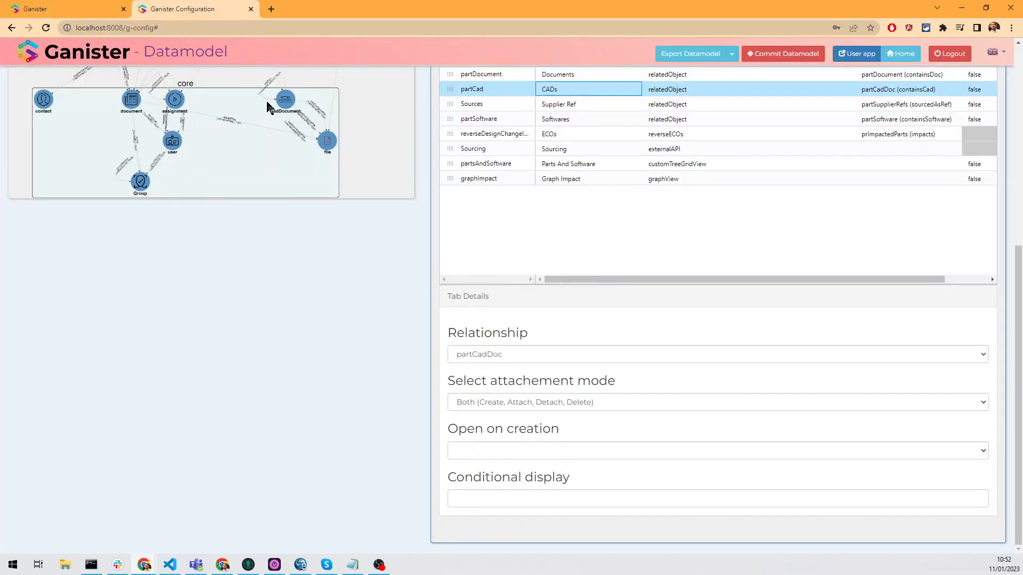
# Step: Set the CADs tab's conditional display to node.properties.type!='mechanical'
pyautogui.click(539, 493)
pyautogui.write("node.properties.type!='mechanical")
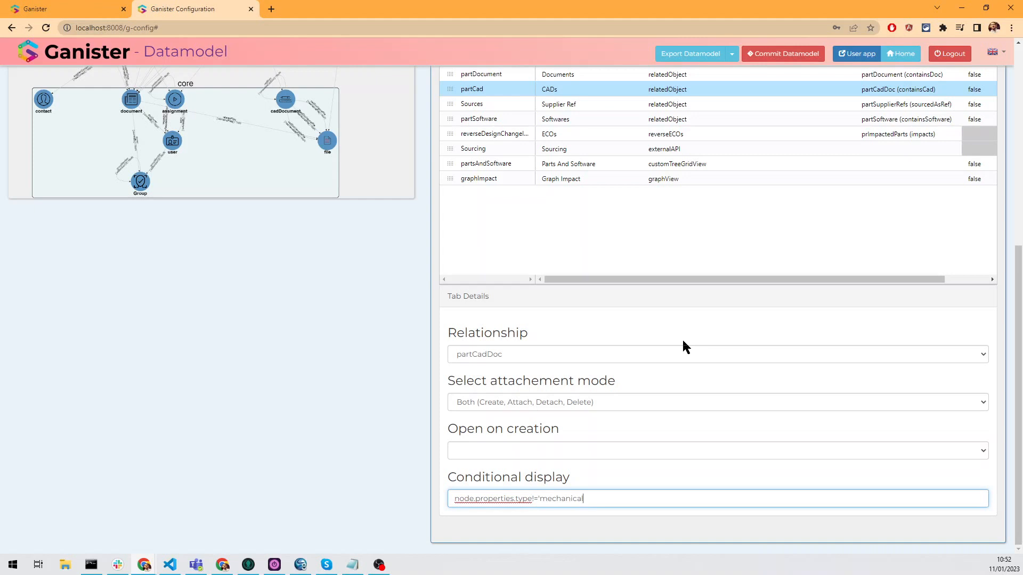
pyautogui.click(370, 396)
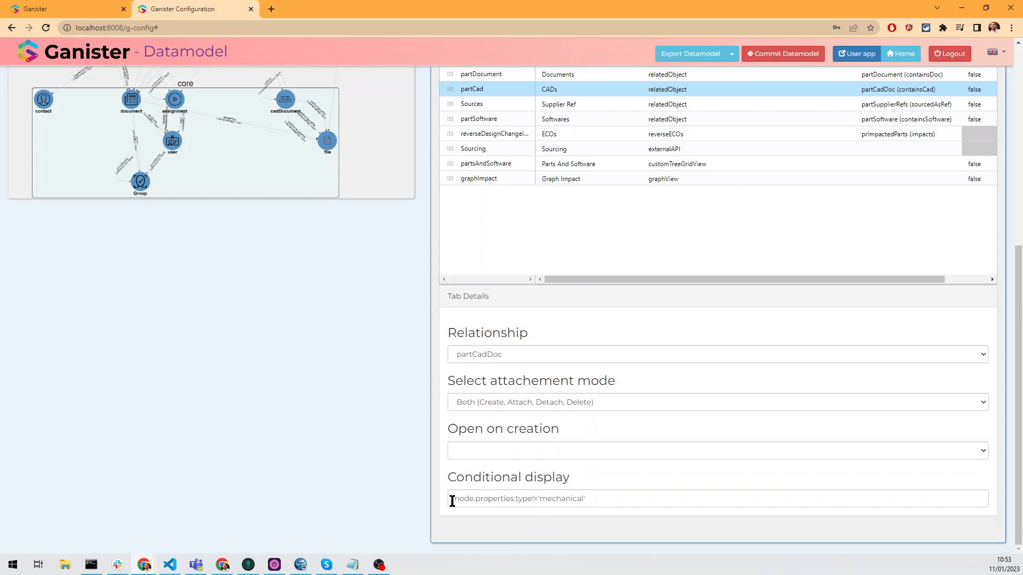
# Step: Change the CADs tab's condition to node.properties.type=='mechanical' and clear the conditional display expression
pyautogui.moveTo(451, 501); pyautogui.dragTo(607, 498)
pyautogui.click(608, 498)
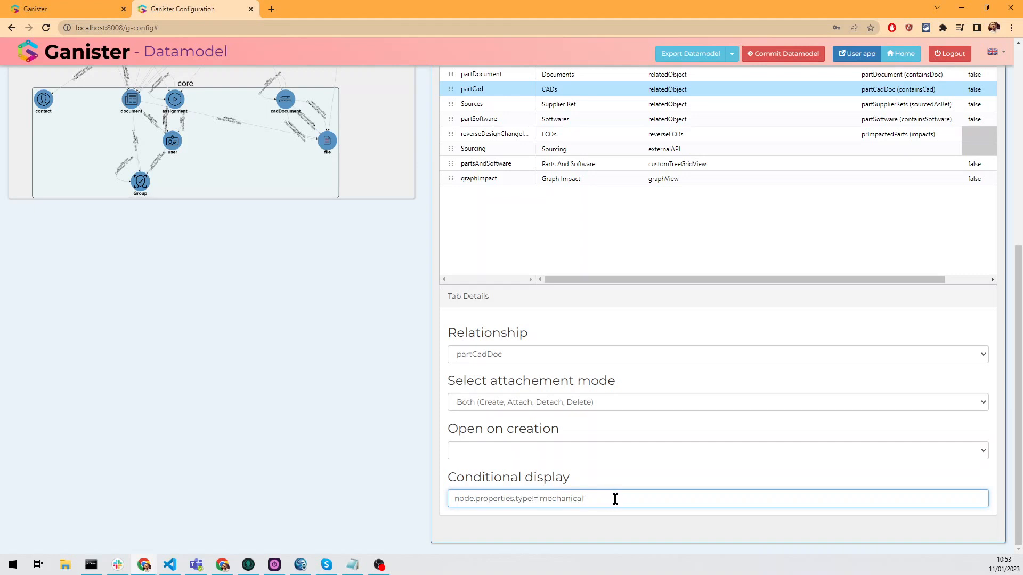
pyautogui.write('=')
pyautogui.hotkey('ctrl', 'a')
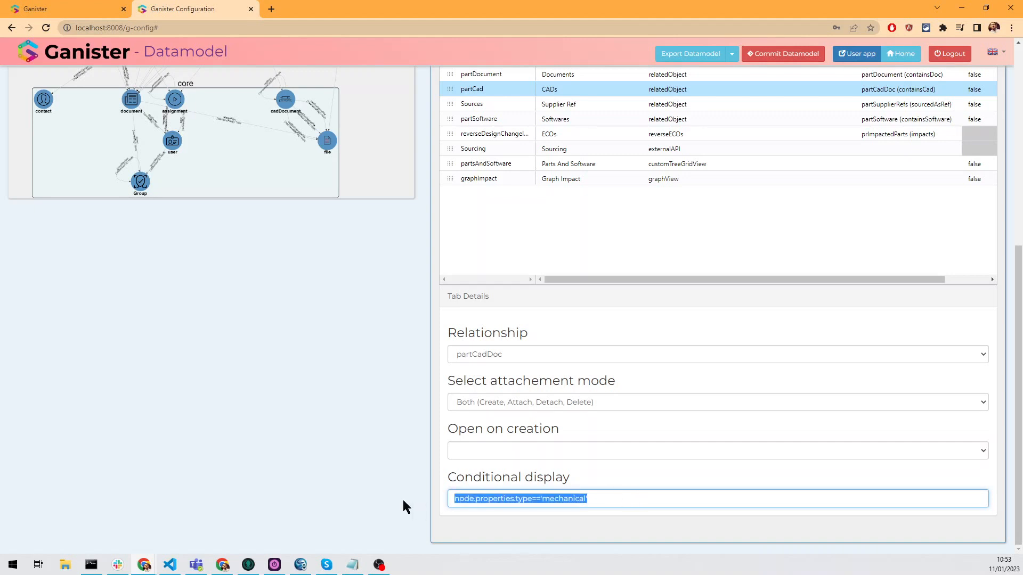
pyautogui.press('BackSpace')
pyautogui.click(366, 432)
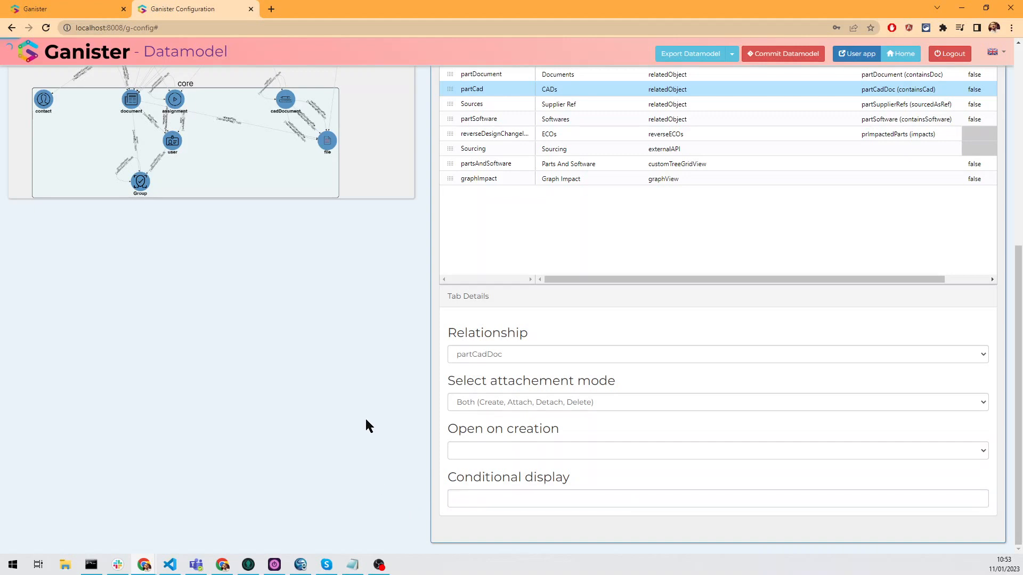
# Step: Check part PRT1537 in the user app, and examine the tags of the Administrator group, New Group and an Administrator member in Groups & Users
pyautogui.click(74, 10)
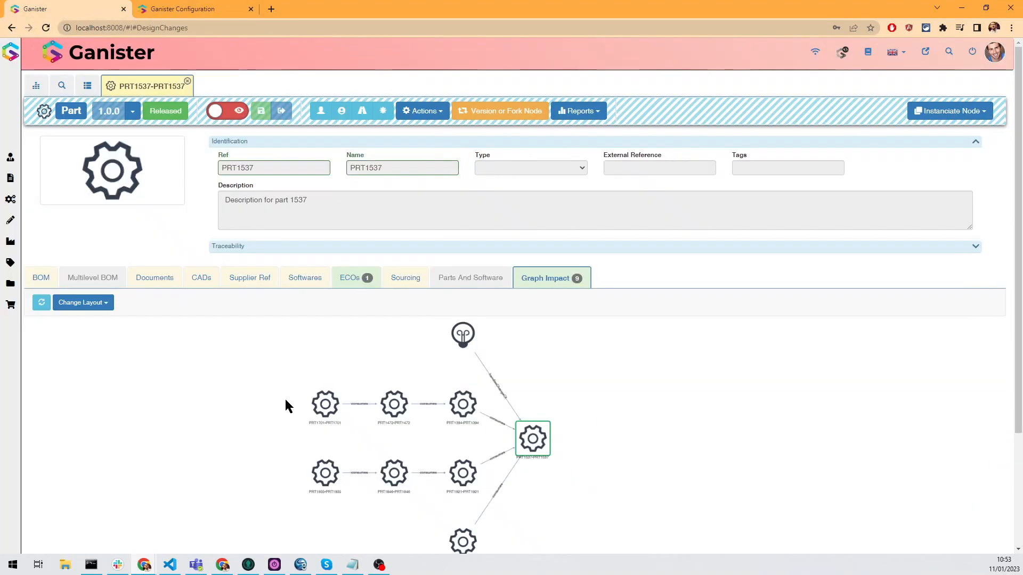
pyautogui.click(179, 9)
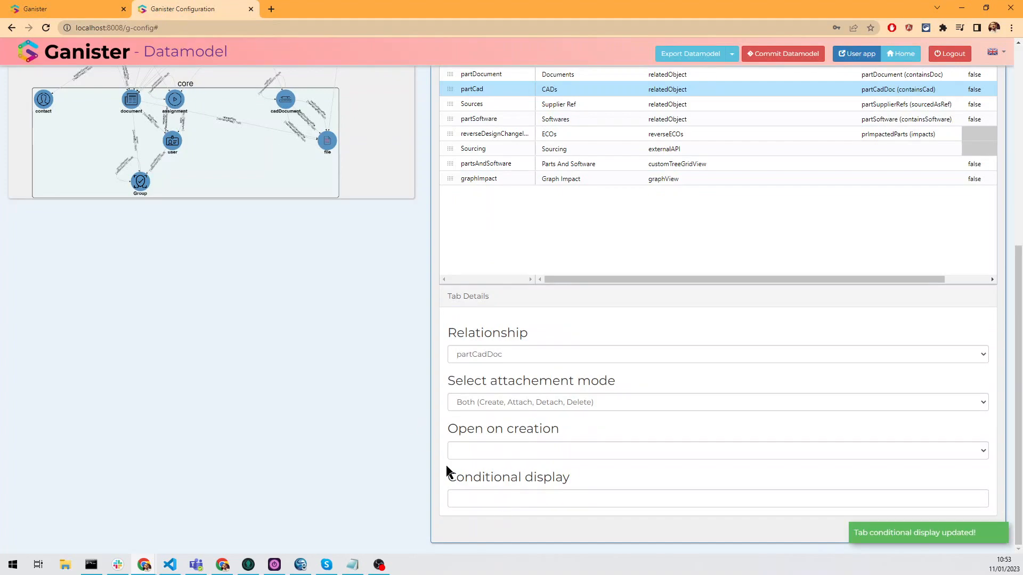
pyautogui.scroll(4, 363, 389)
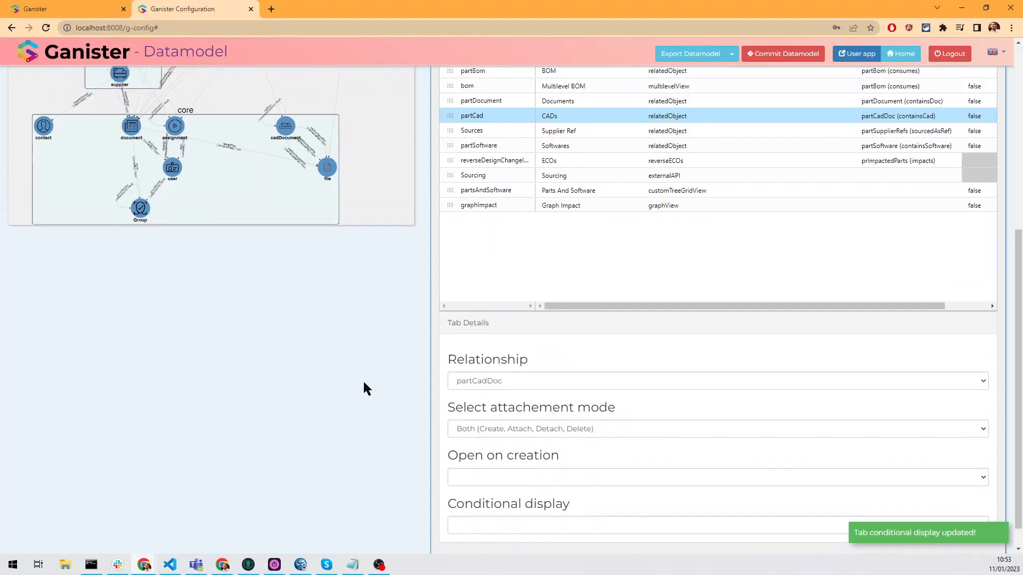
pyautogui.click(899, 55)
pyautogui.click(532, 261)
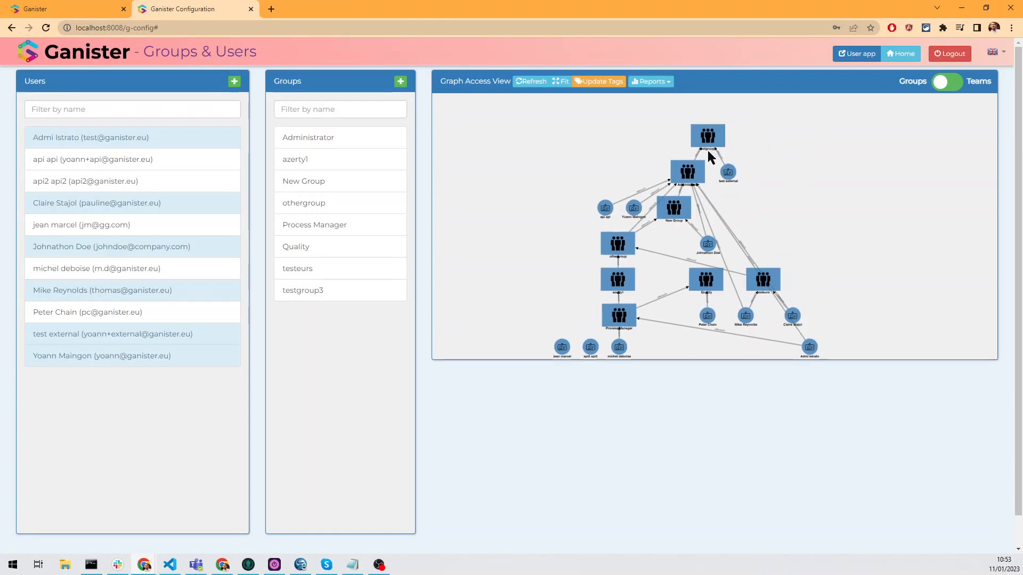
pyautogui.click(697, 173)
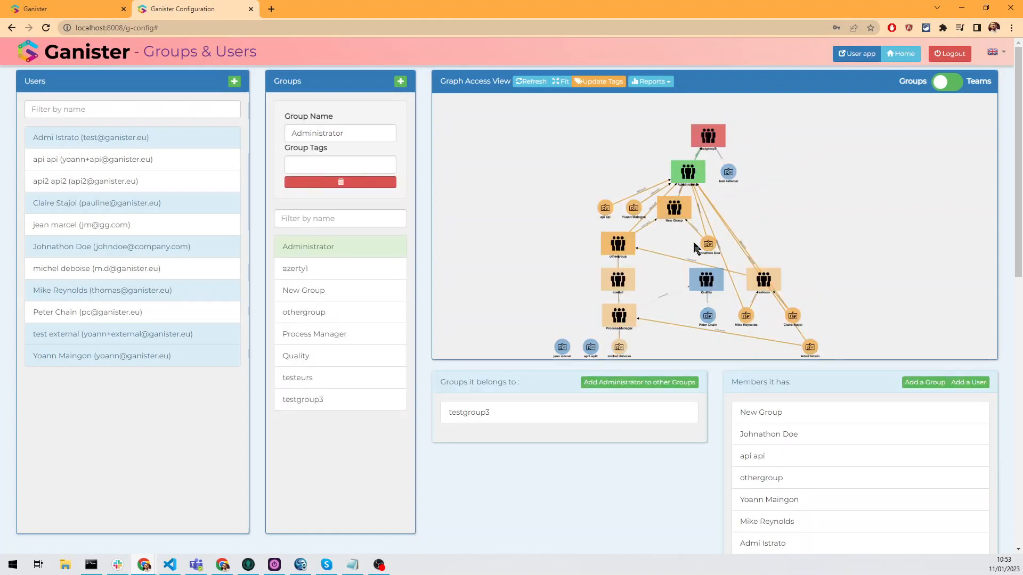
pyautogui.click(674, 209)
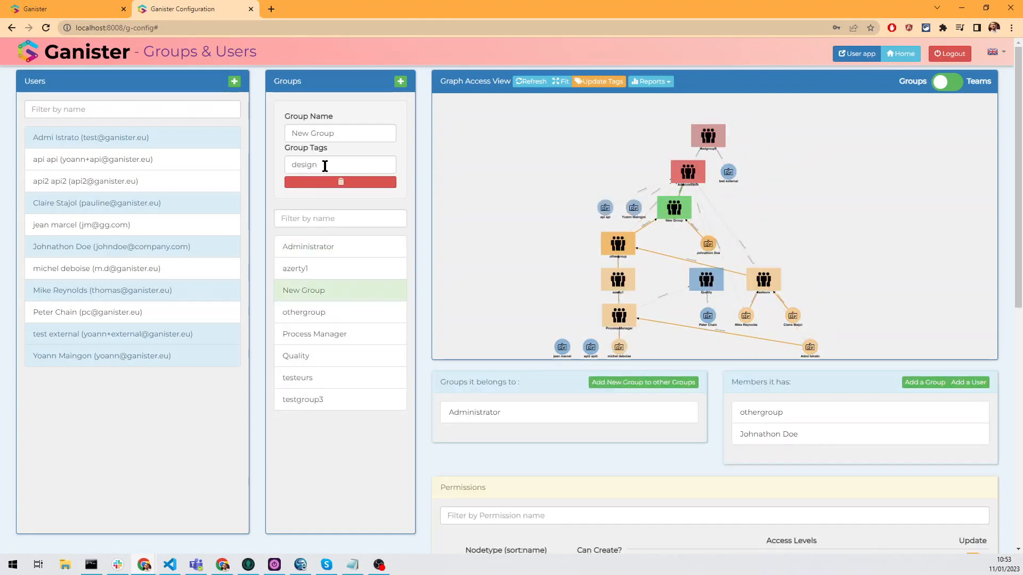
pyautogui.scroll(2, 614, 180)
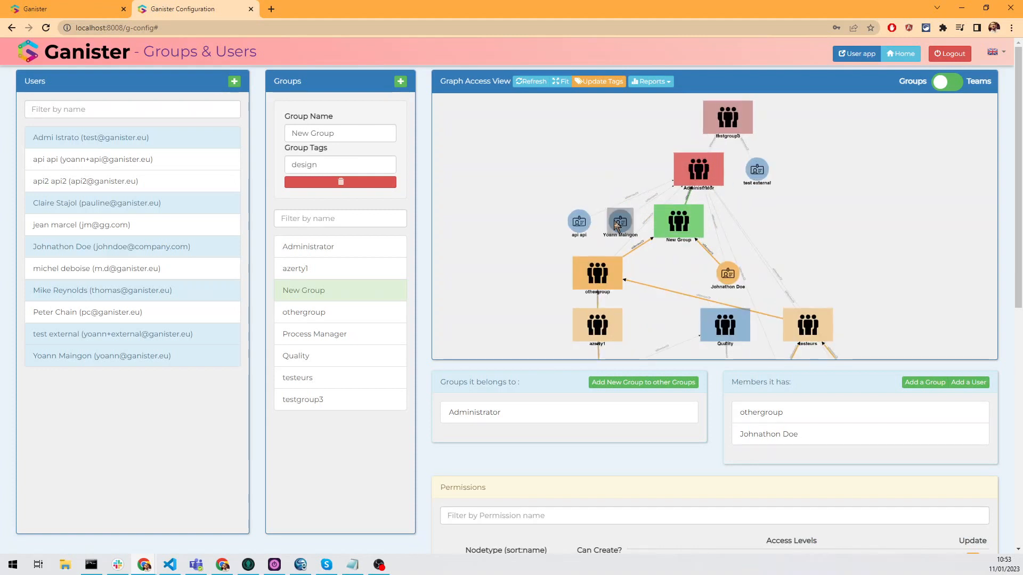
pyautogui.click(617, 227)
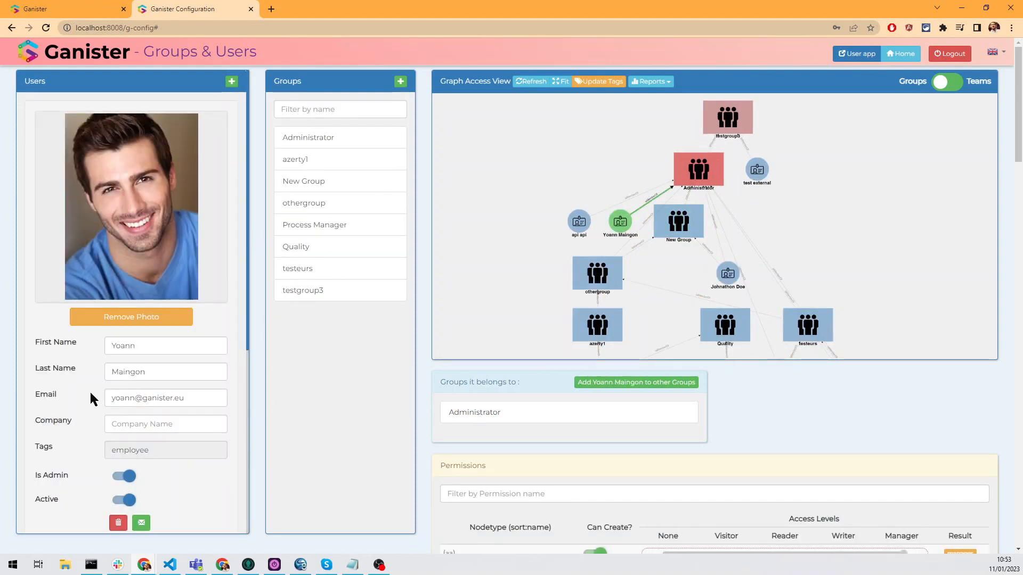
# Step: Return to the Datamodel and open the details of the part nodetype's CADs tab
pyautogui.click(916, 55)
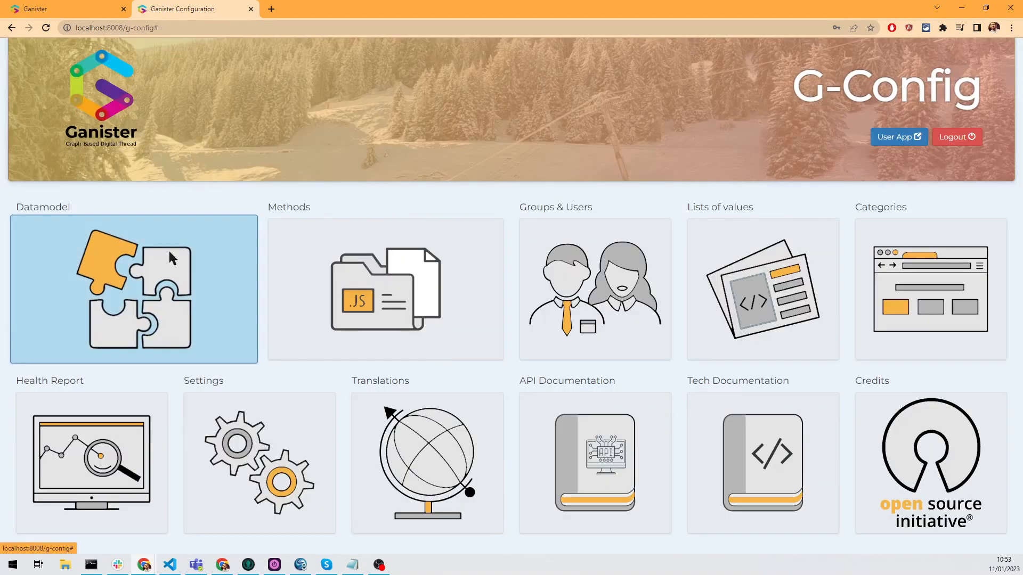
pyautogui.click(168, 259)
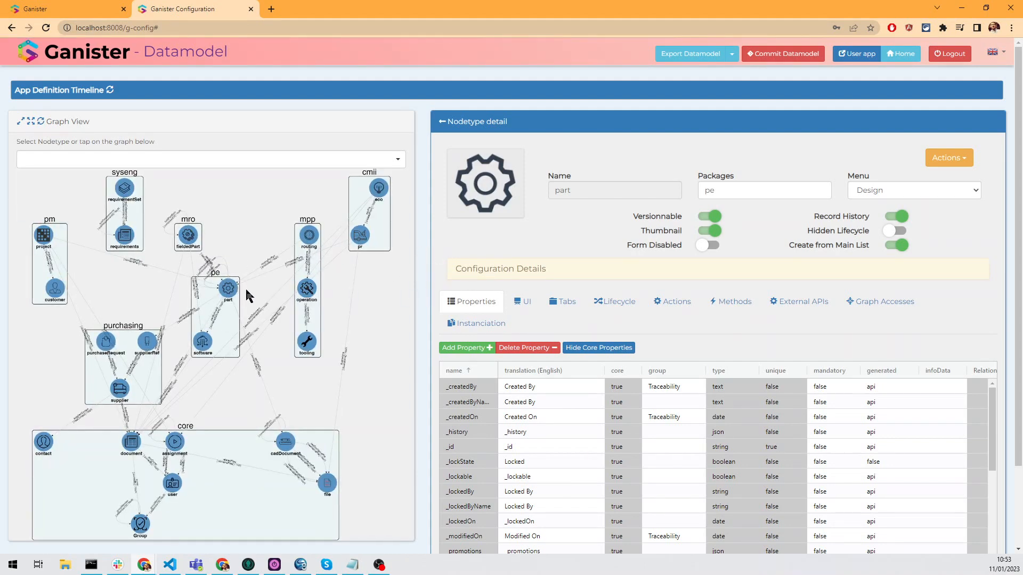
pyautogui.click(230, 292)
pyautogui.click(568, 304)
pyautogui.scroll(-3, 564, 293)
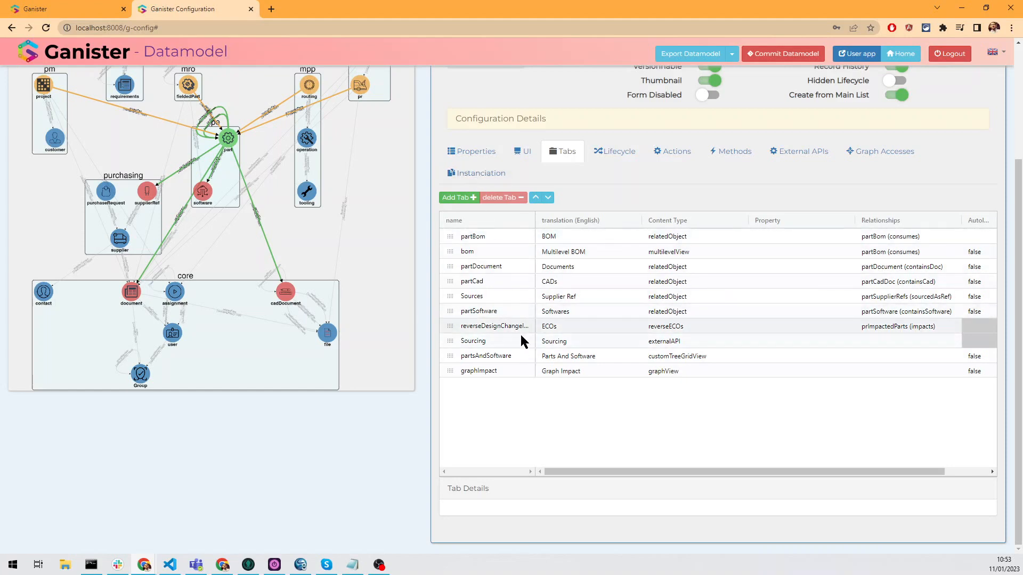
pyautogui.click(498, 287)
pyautogui.scroll(-3, 450, 485)
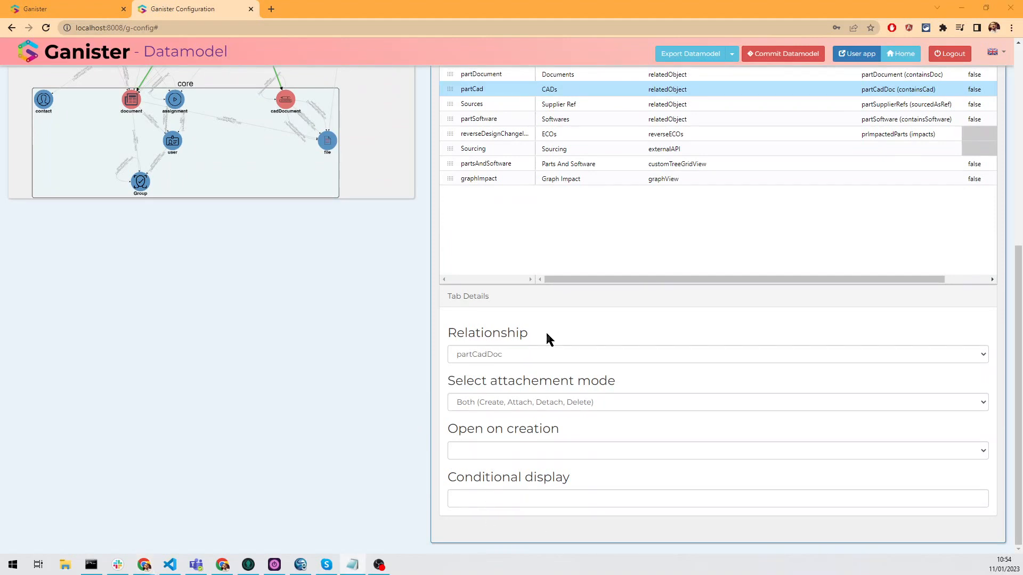
# Step: Set the CADs tab's conditional display to appContext.user.properties.tags.includes('design')
pyautogui.click(533, 496)
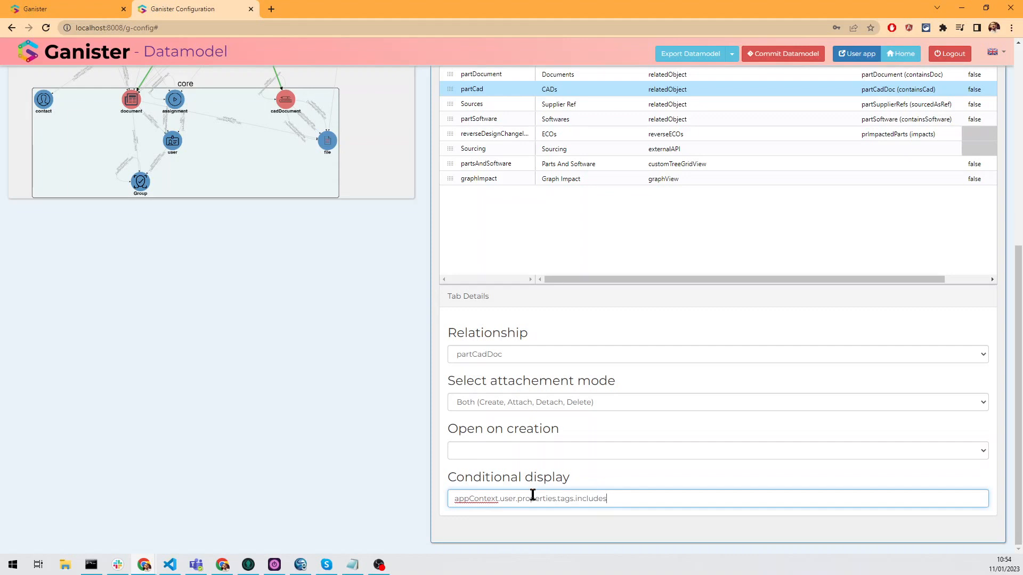
pyautogui.write("'design')")
pyautogui.click(255, 428)
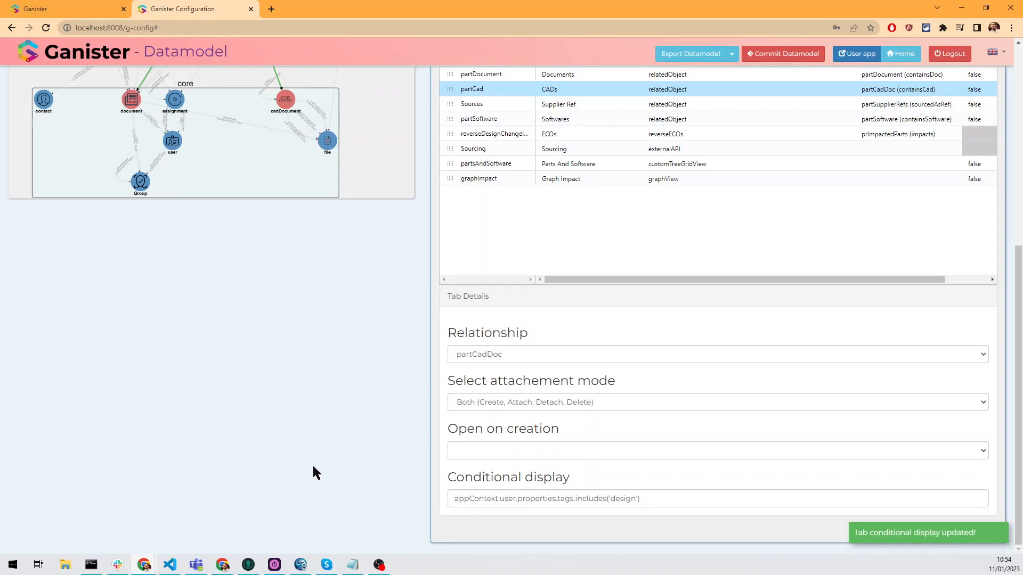
# Step: Switch to the user app, reload part PRT1537 to check its tabs, and expand its Traceability section
pyautogui.click(61, 9)
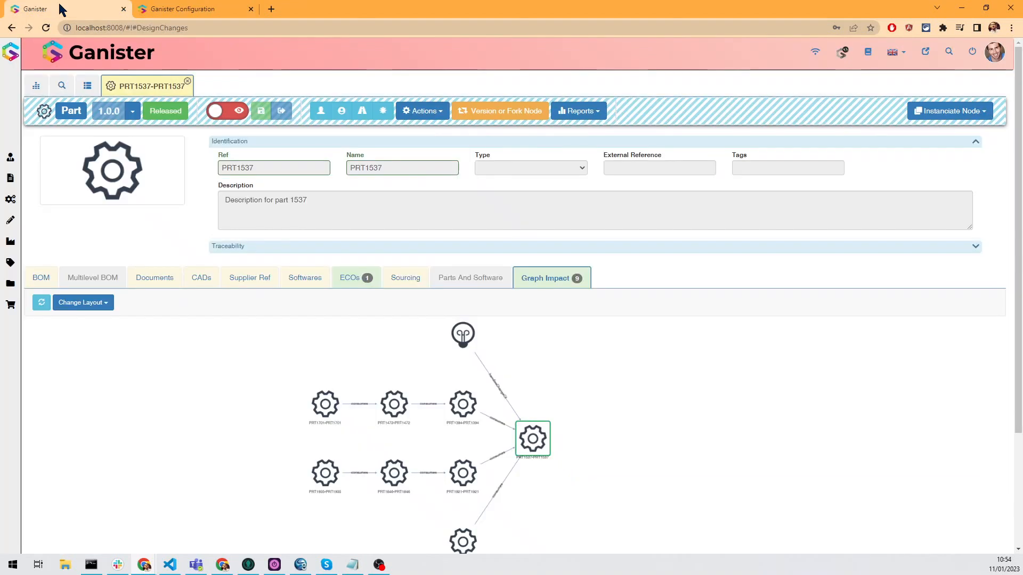
pyautogui.click(46, 27)
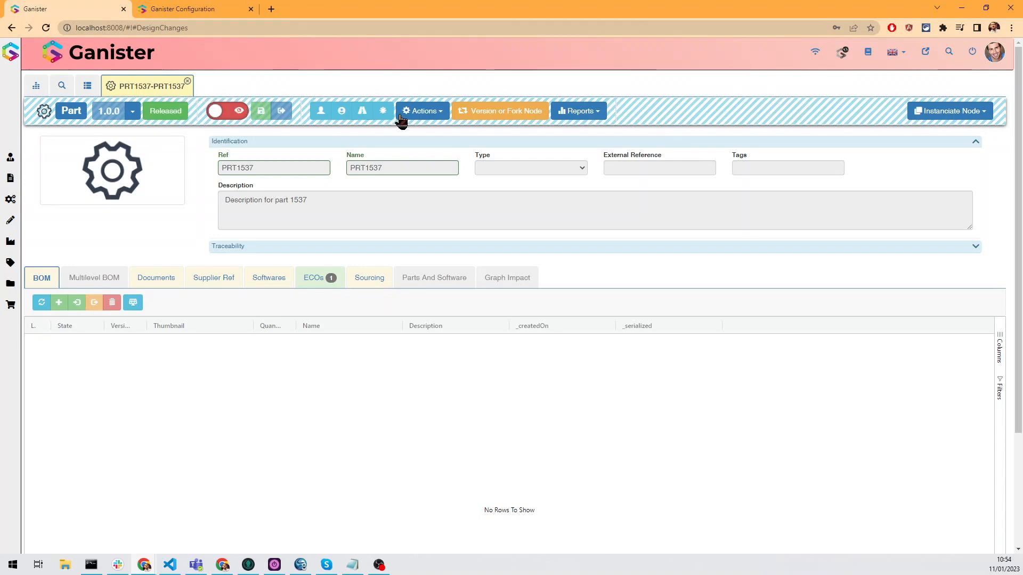
pyautogui.click(298, 249)
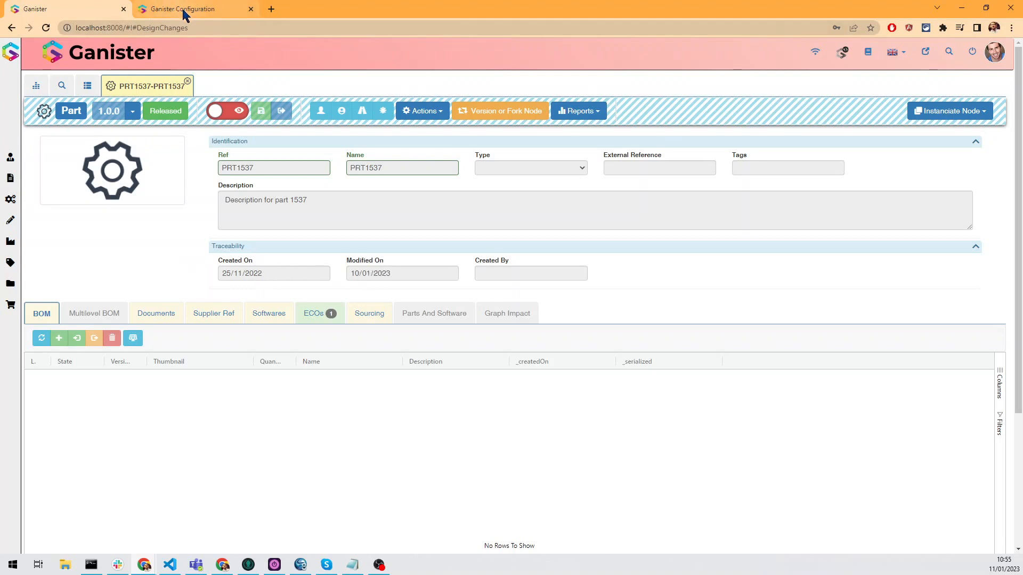
# Step: Switch to Ganister Configuration and select the Traceability container in the part nodetype's Form Designer
pyautogui.moveTo(185, 12)
pyautogui.click(195, 9)
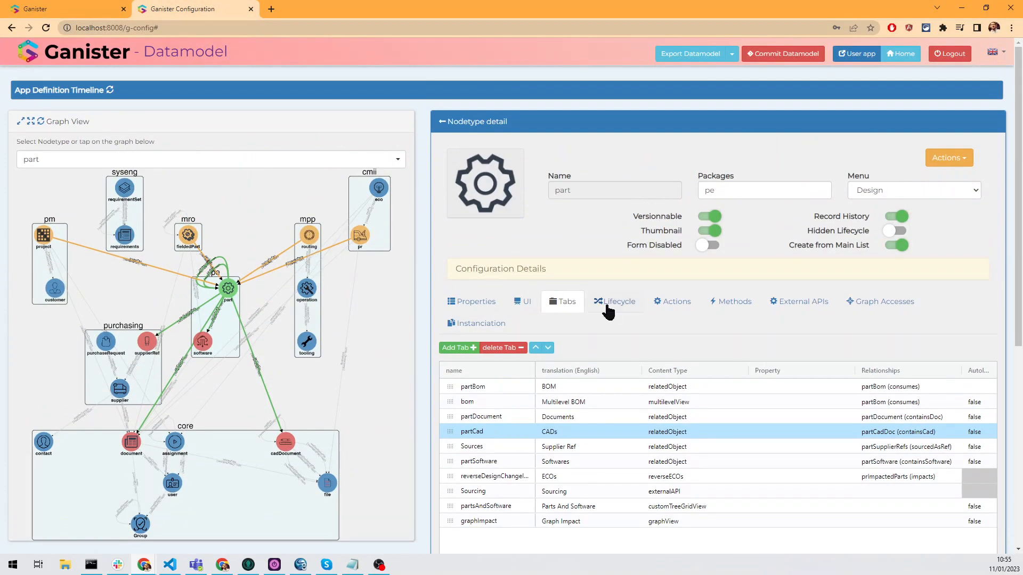
pyautogui.click(521, 302)
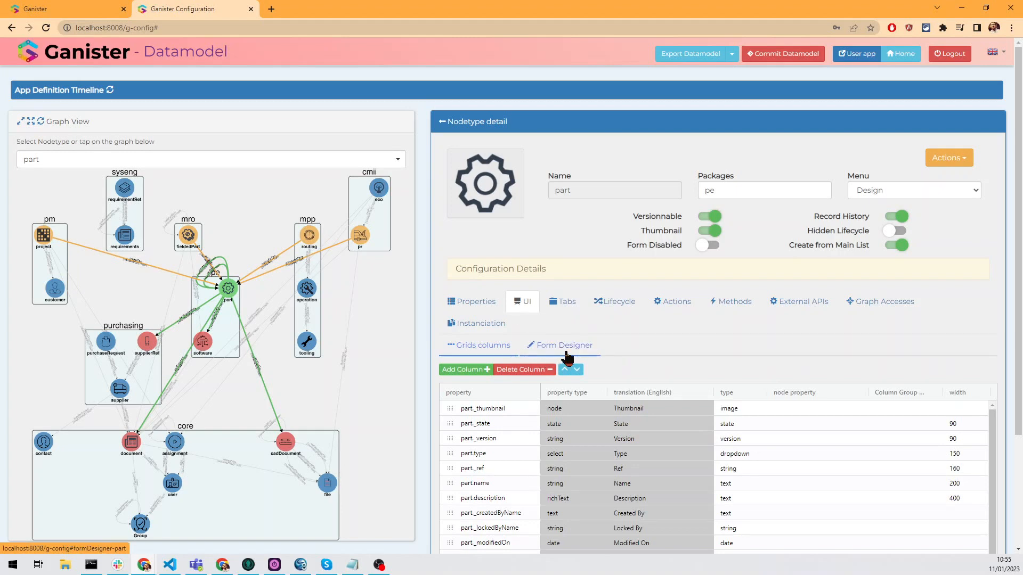
pyautogui.click(564, 345)
pyautogui.scroll(-3, 549, 248)
pyautogui.scroll(-3, 441, 293)
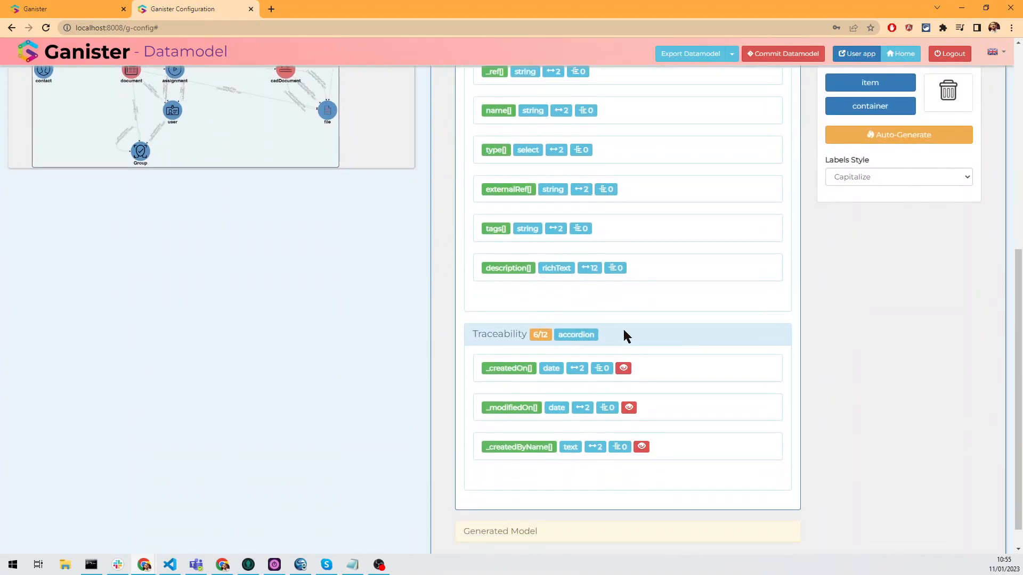
pyautogui.click(615, 333)
pyautogui.scroll(-1, 745, 357)
# Step: Set the Traceability container's conditional display to appContext.user.properties.tags.includes('change')
pyautogui.click(845, 392)
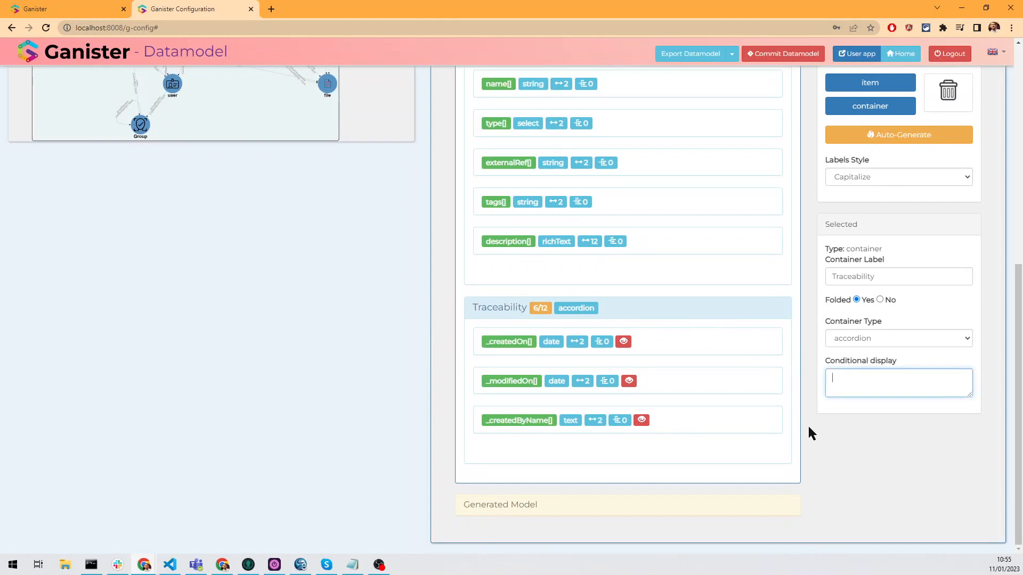
pyautogui.write('appContext.user.properties.tags.inclu')
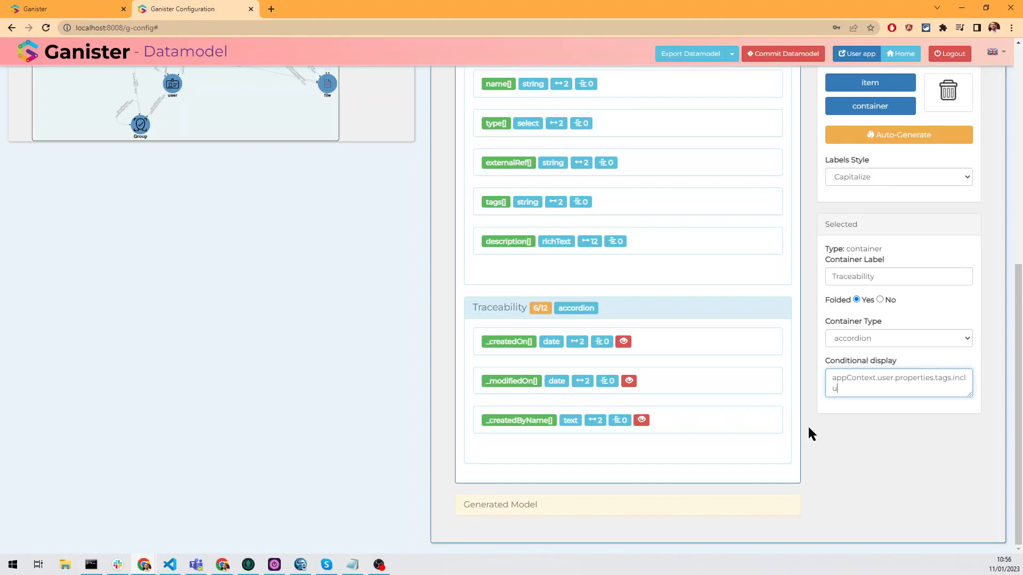
pyautogui.write("des('change')")
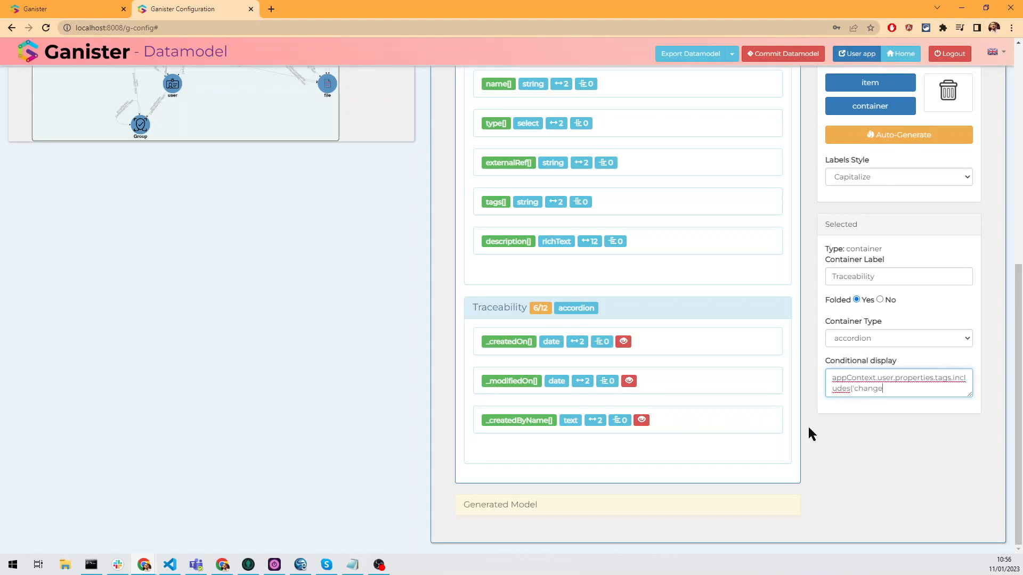
pyautogui.click(810, 453)
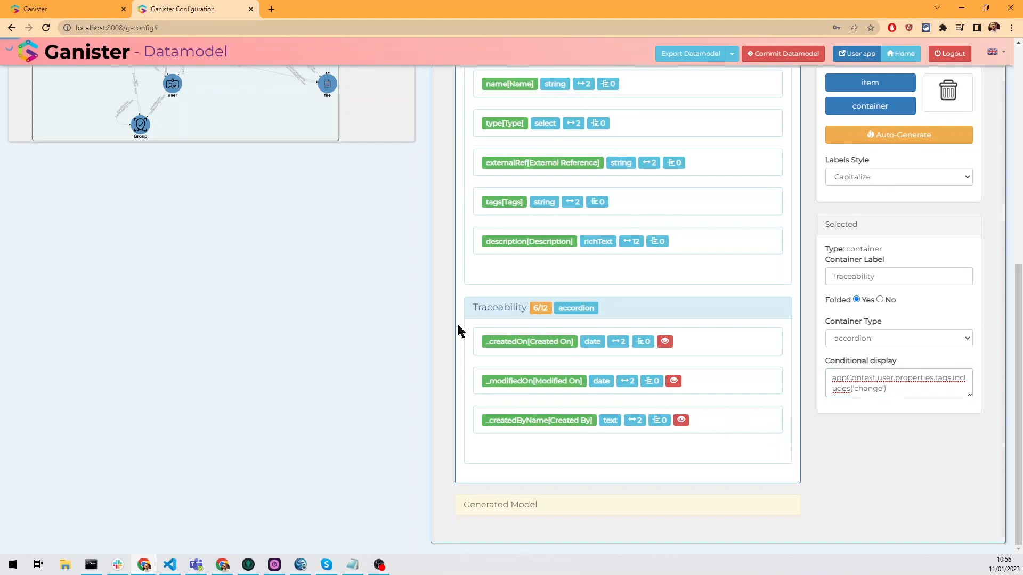
# Step: Switch to the user app and reload part PRT1537 to check whether its Traceability section is displayed
pyautogui.click(78, 11)
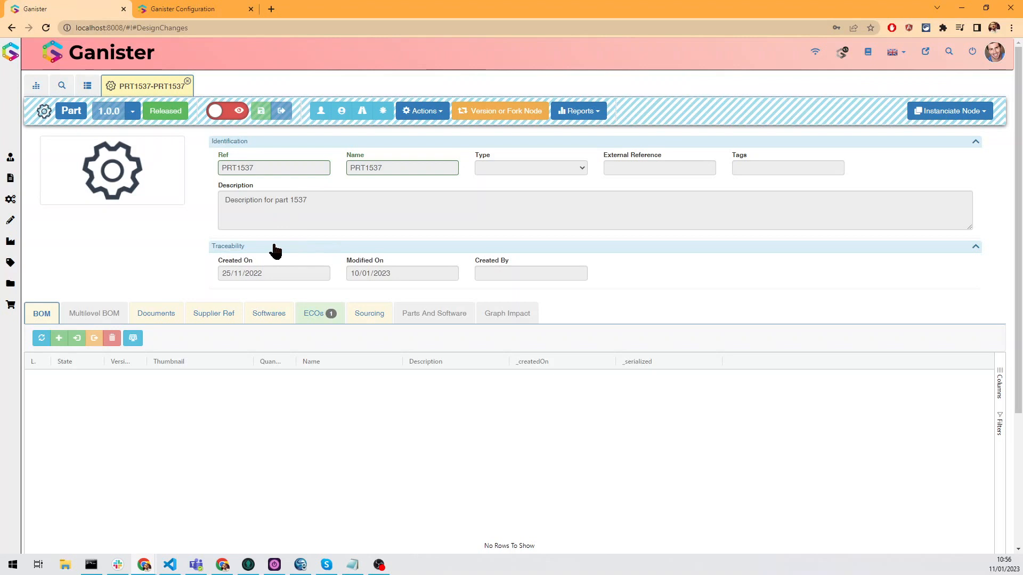
pyautogui.click(46, 27)
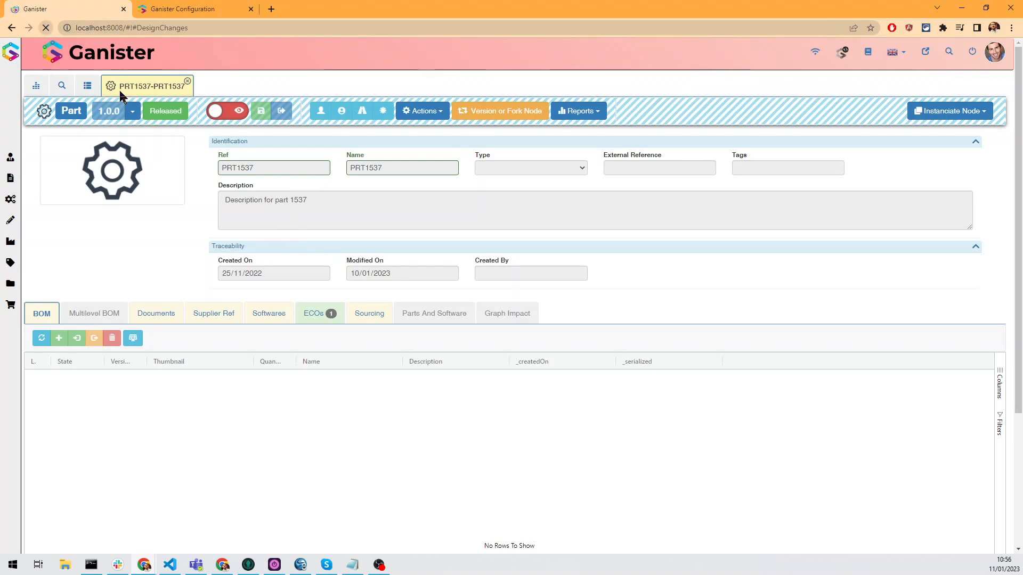